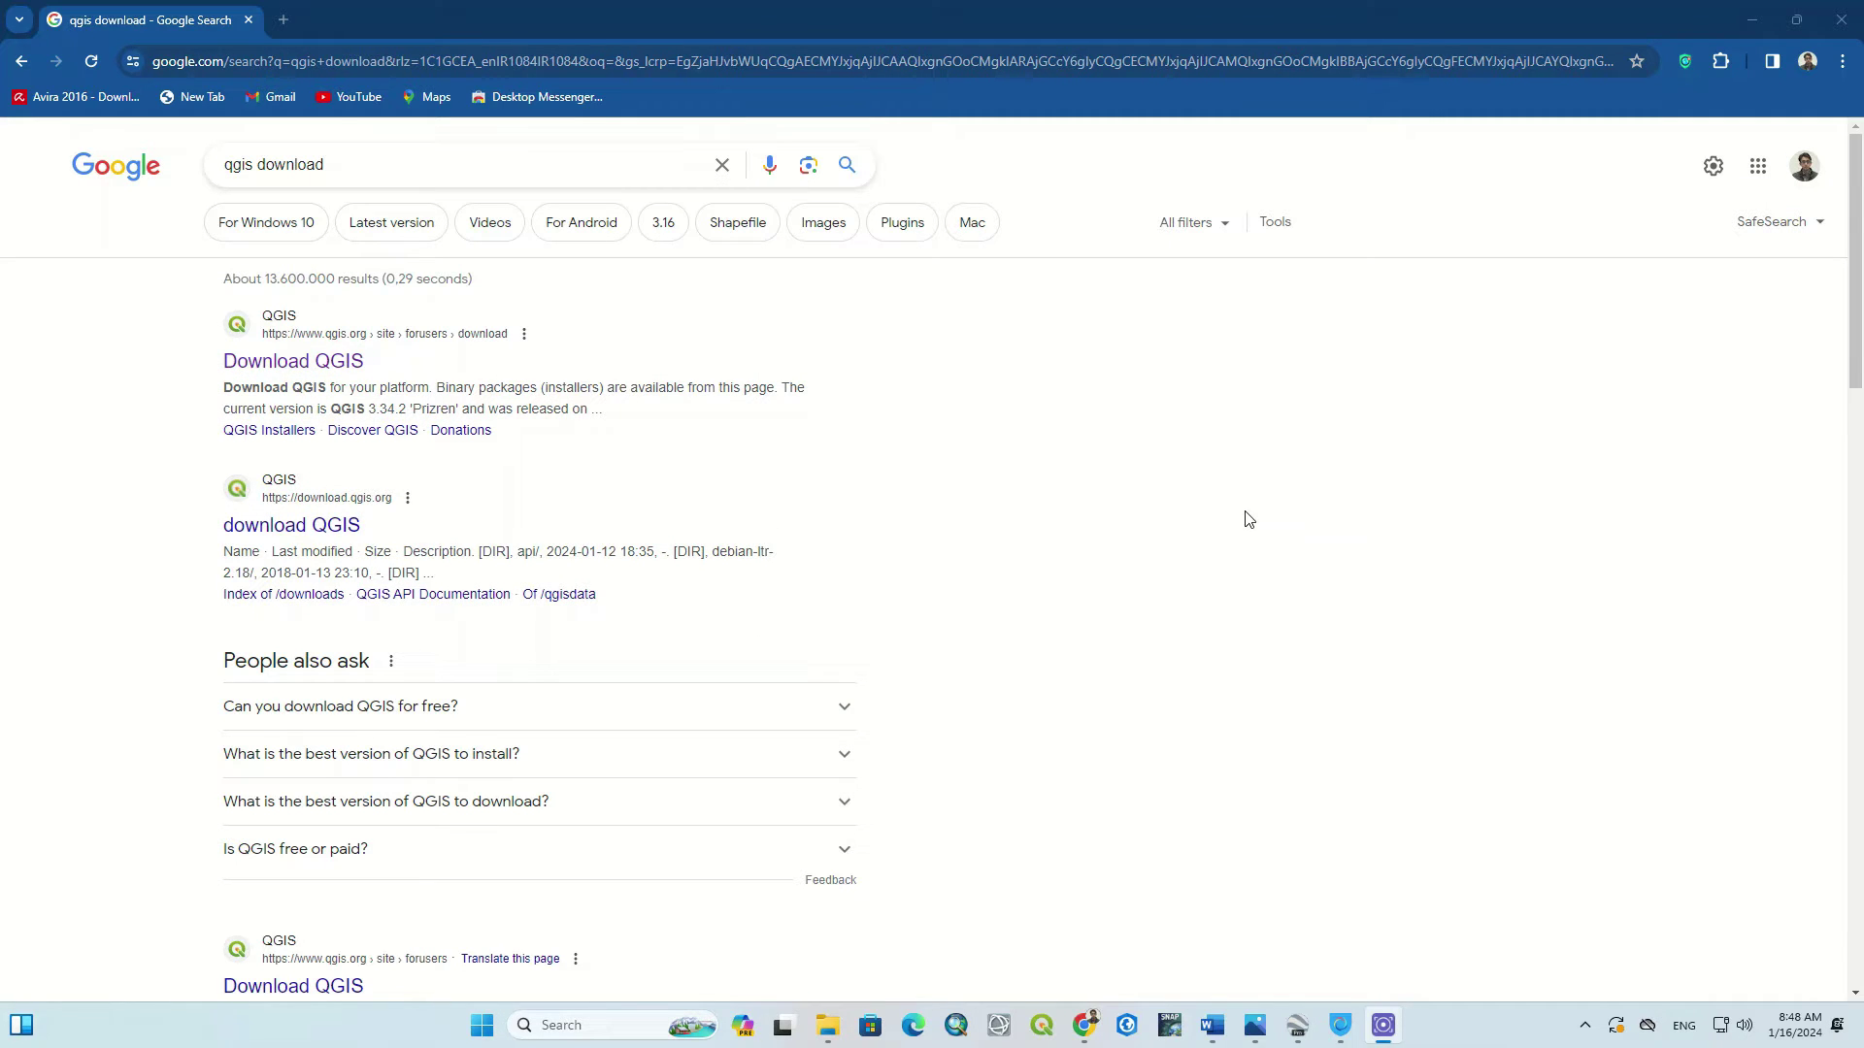
Step: Highlight, then deselect, the 'qgis download' query on the Google results page
{"action": "left_click_drag", "start_coordinate": [350, 165], "coordinate": [177, 167]}
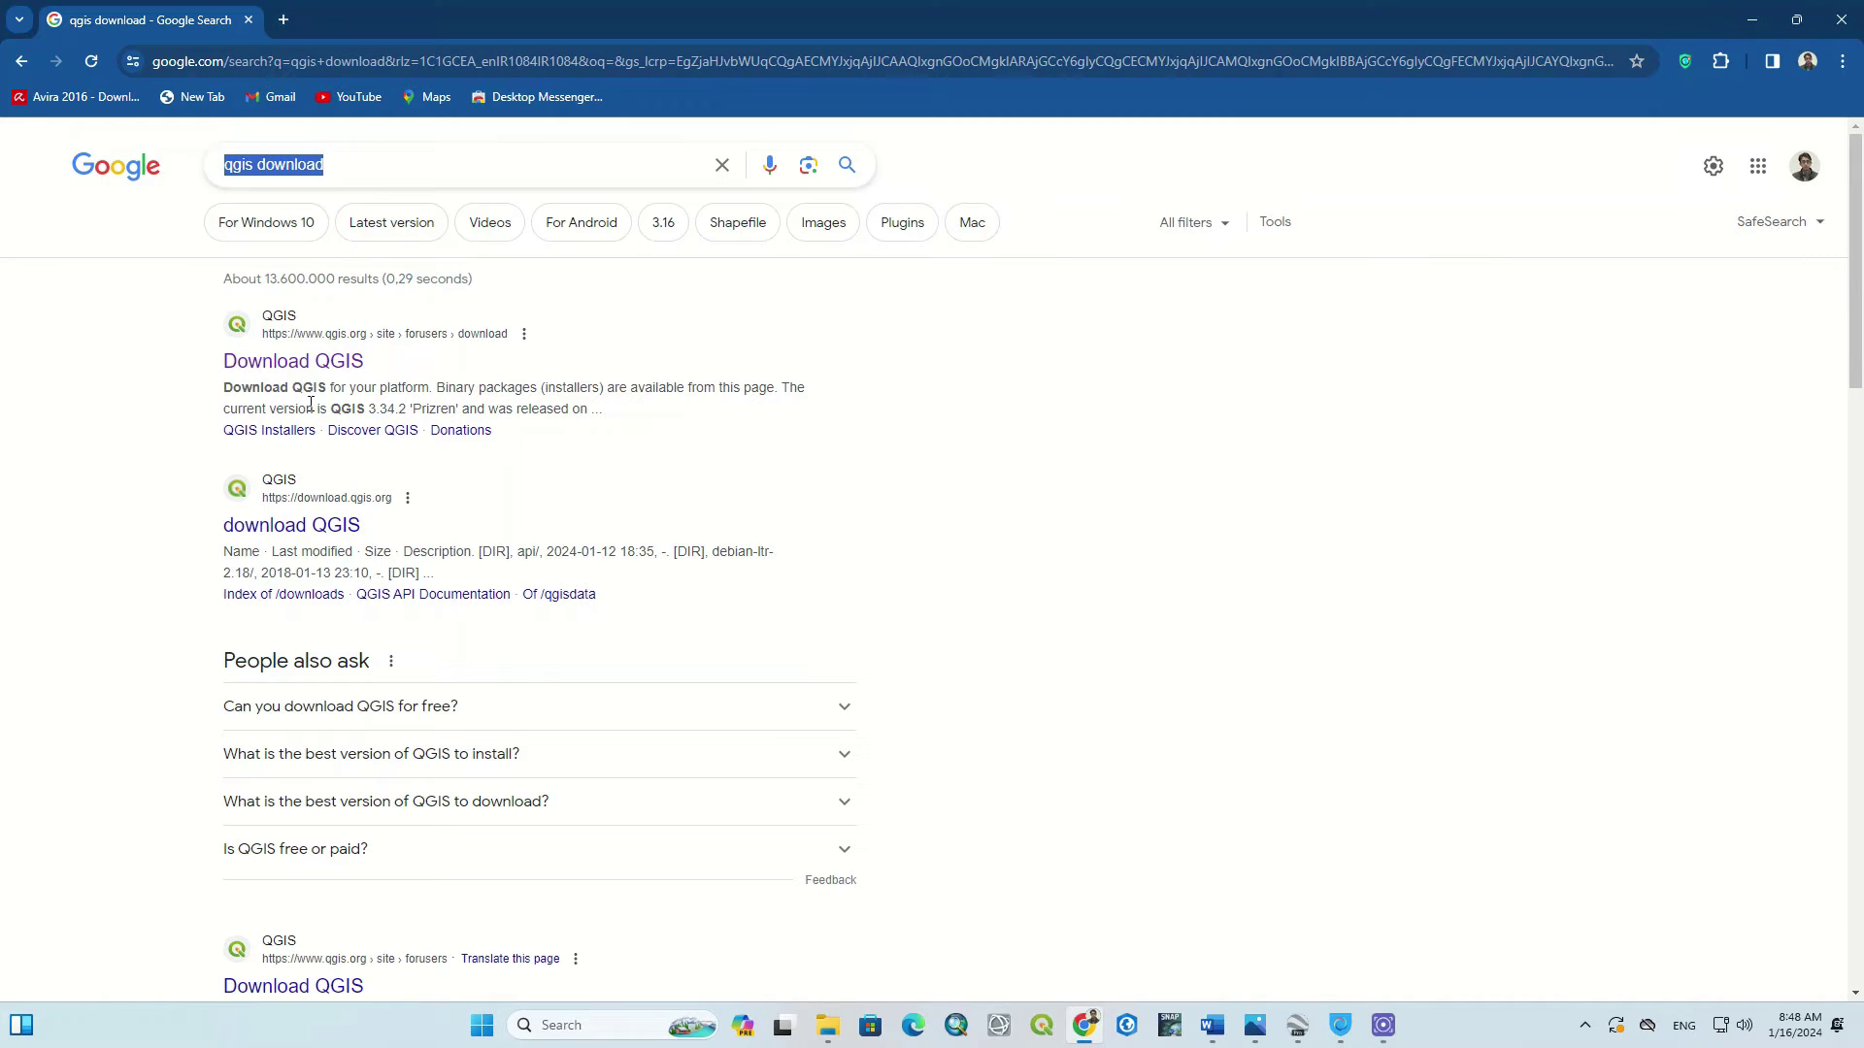
{"action": "left_click", "coordinate": [134, 367]}
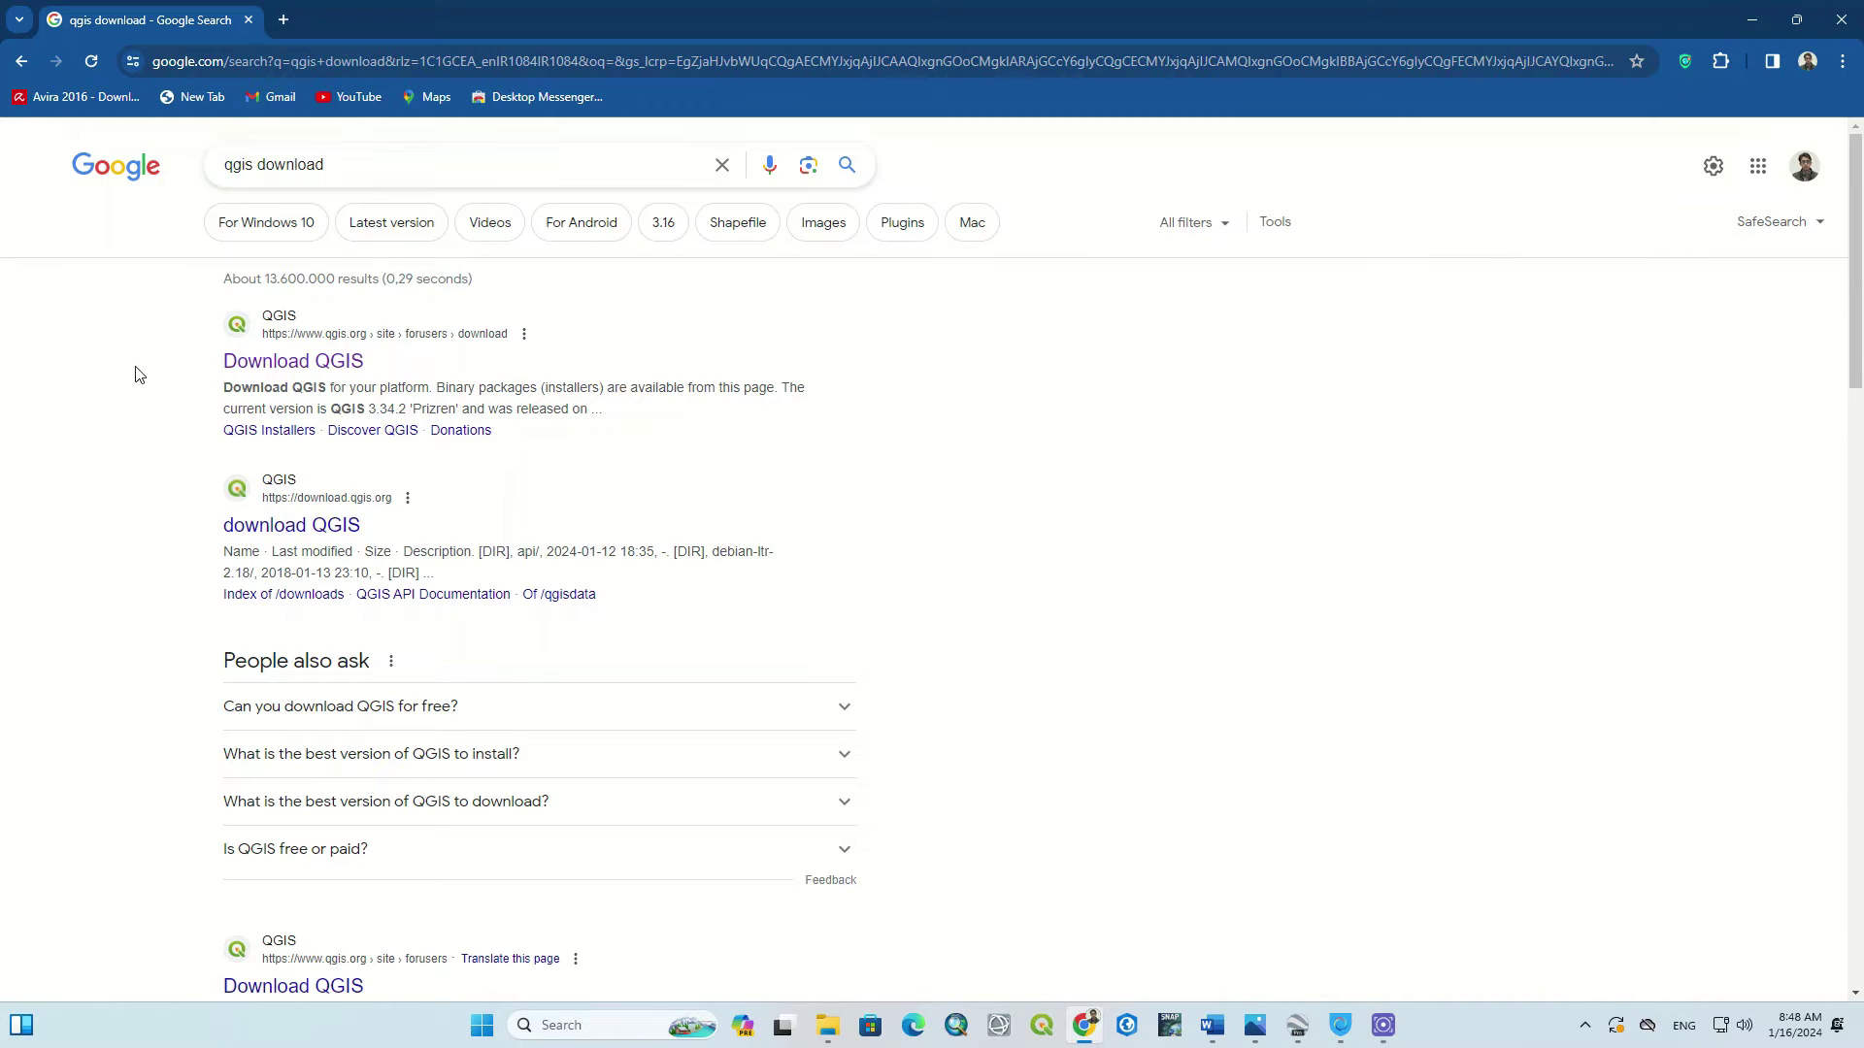
{"action": "left_click", "coordinate": [292, 372]}
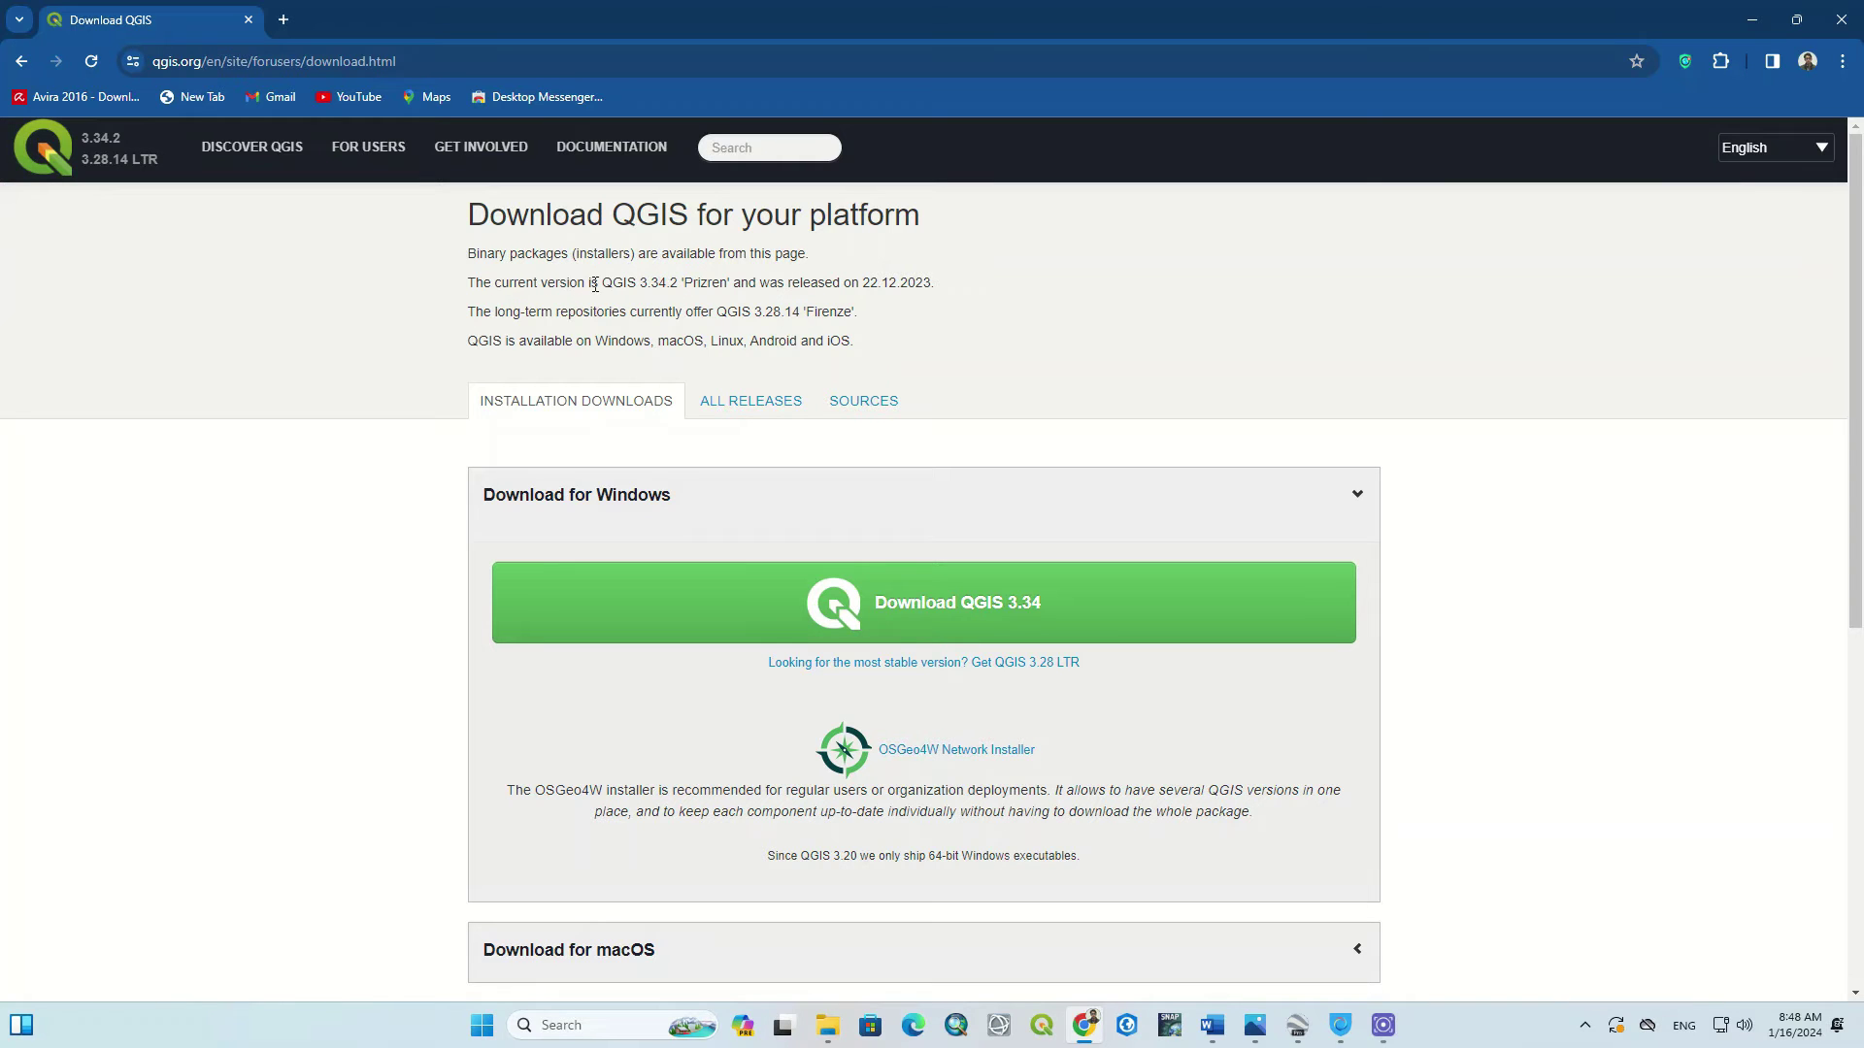
{"action": "left_click_drag", "start_coordinate": [601, 284], "coordinate": [727, 279]}
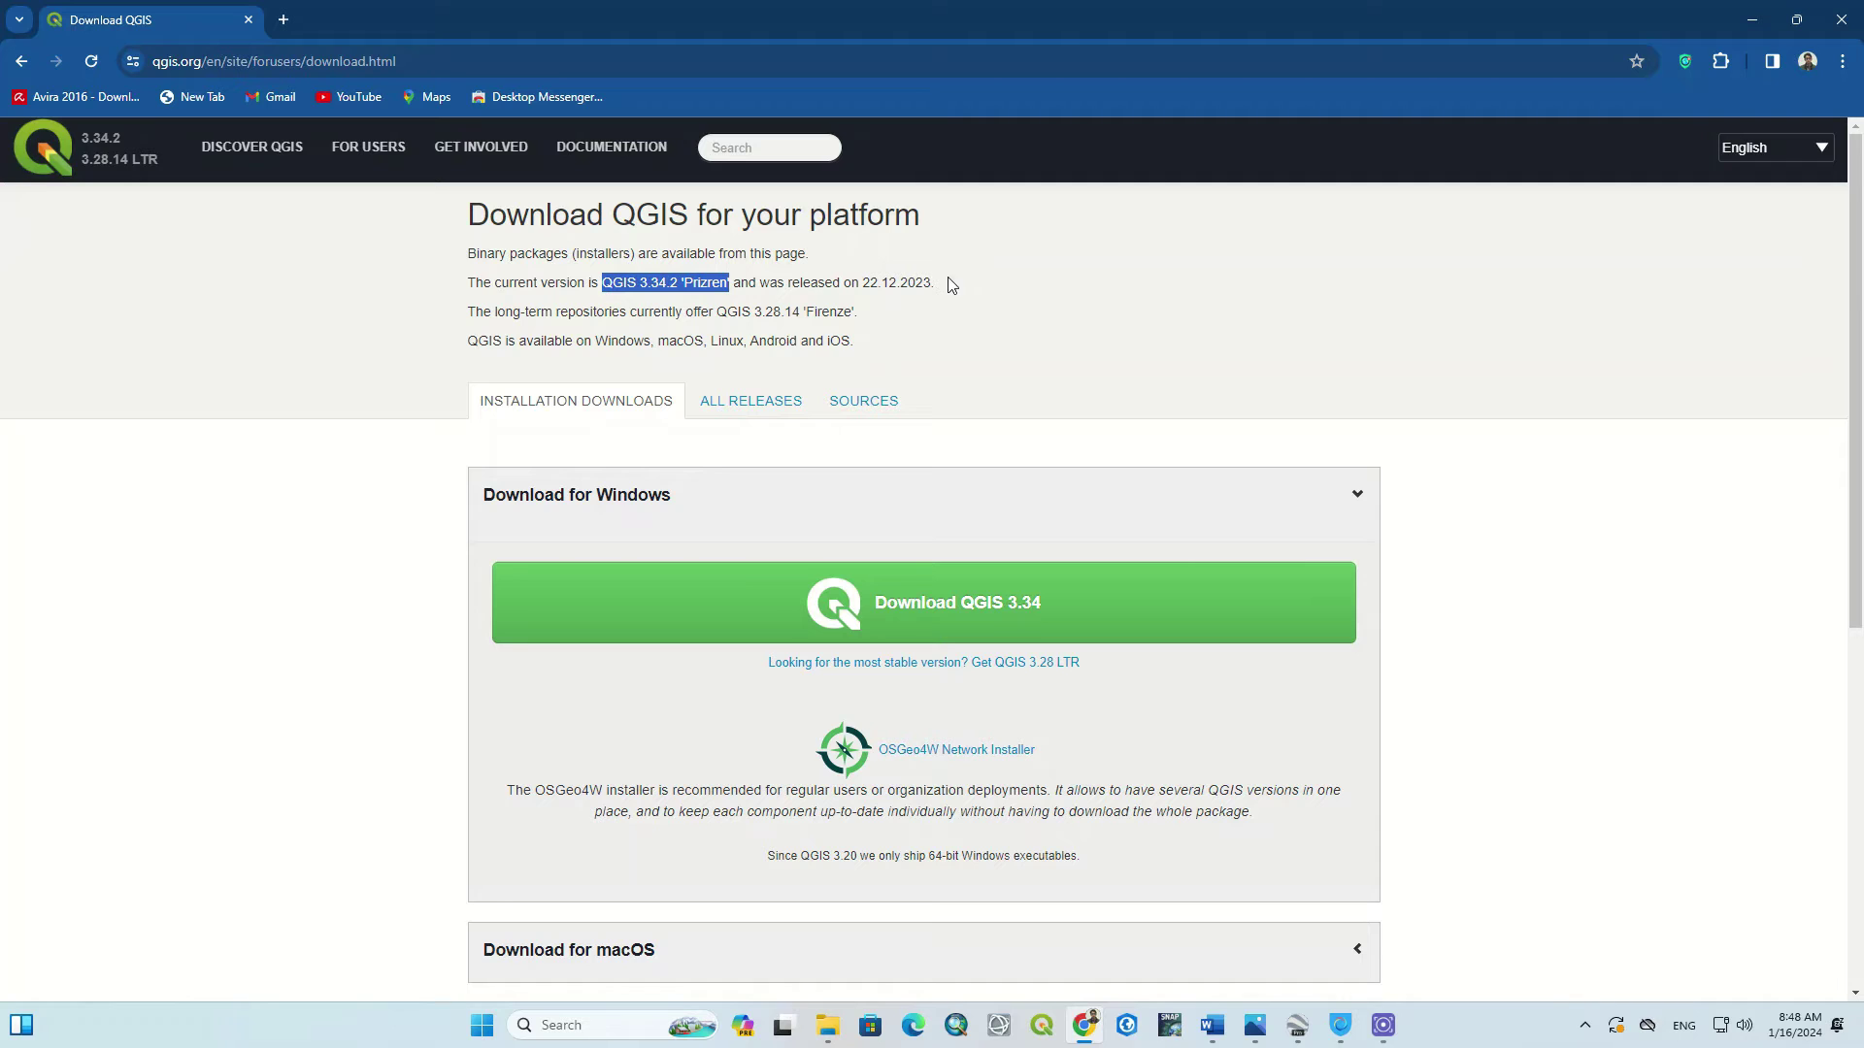
{"action": "left_click", "coordinate": [913, 284]}
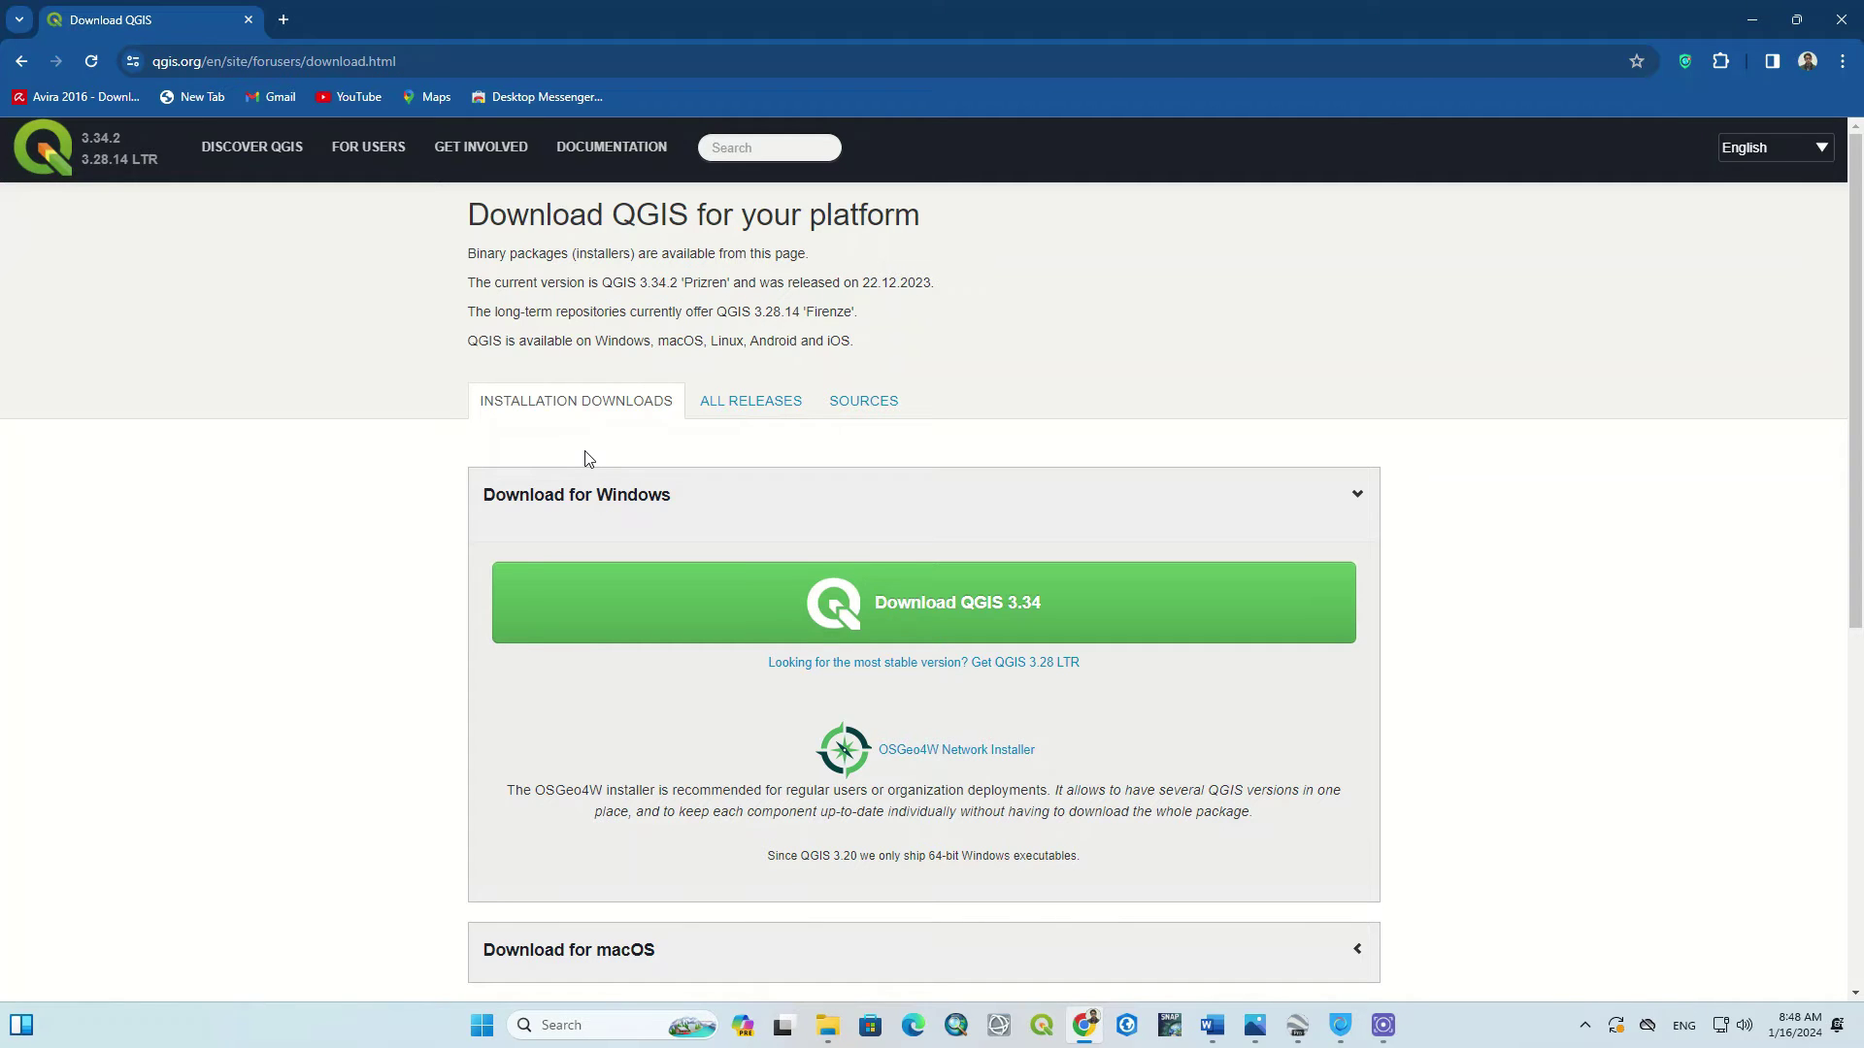
{"action": "scroll", "coordinate": [584, 460], "scroll_direction": "down", "scroll_amount": 2}
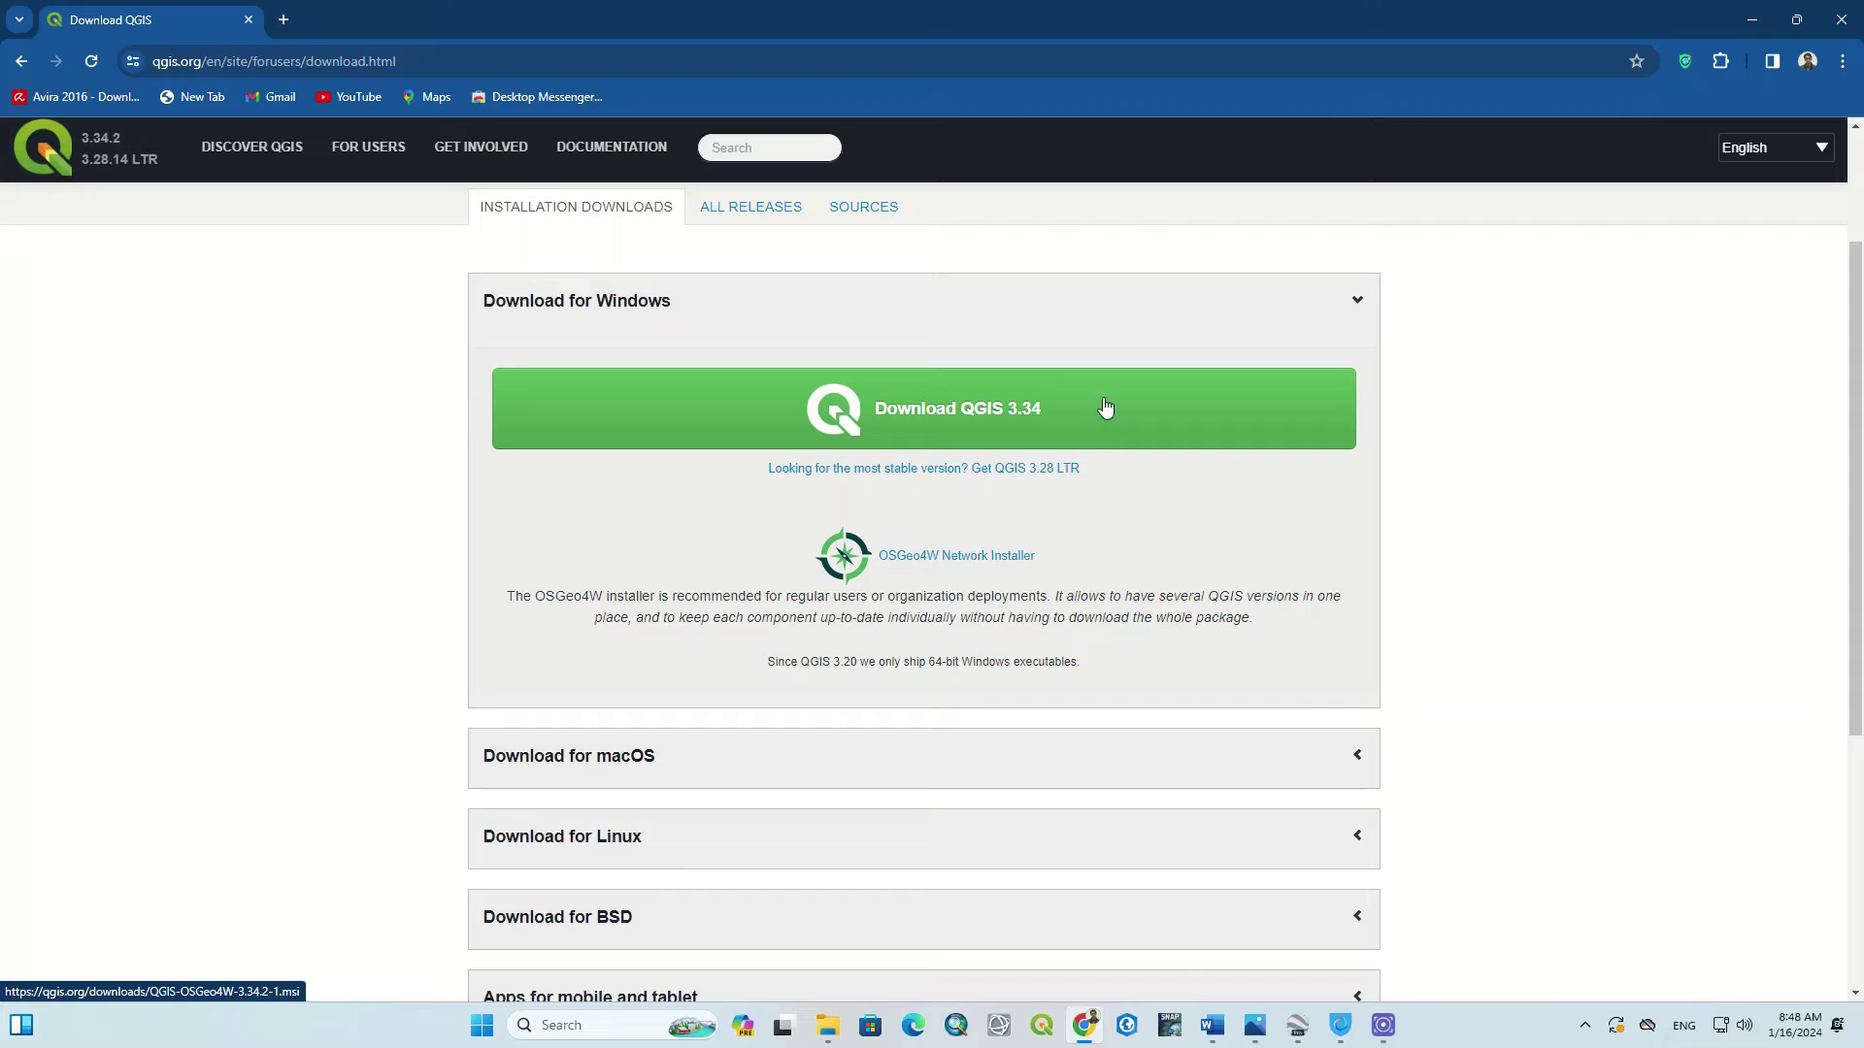
{"action": "scroll", "coordinate": [1125, 407], "scroll_direction": "down", "scroll_amount": 1}
{"action": "scroll", "coordinate": [1125, 408], "scroll_direction": "down", "scroll_amount": 2}
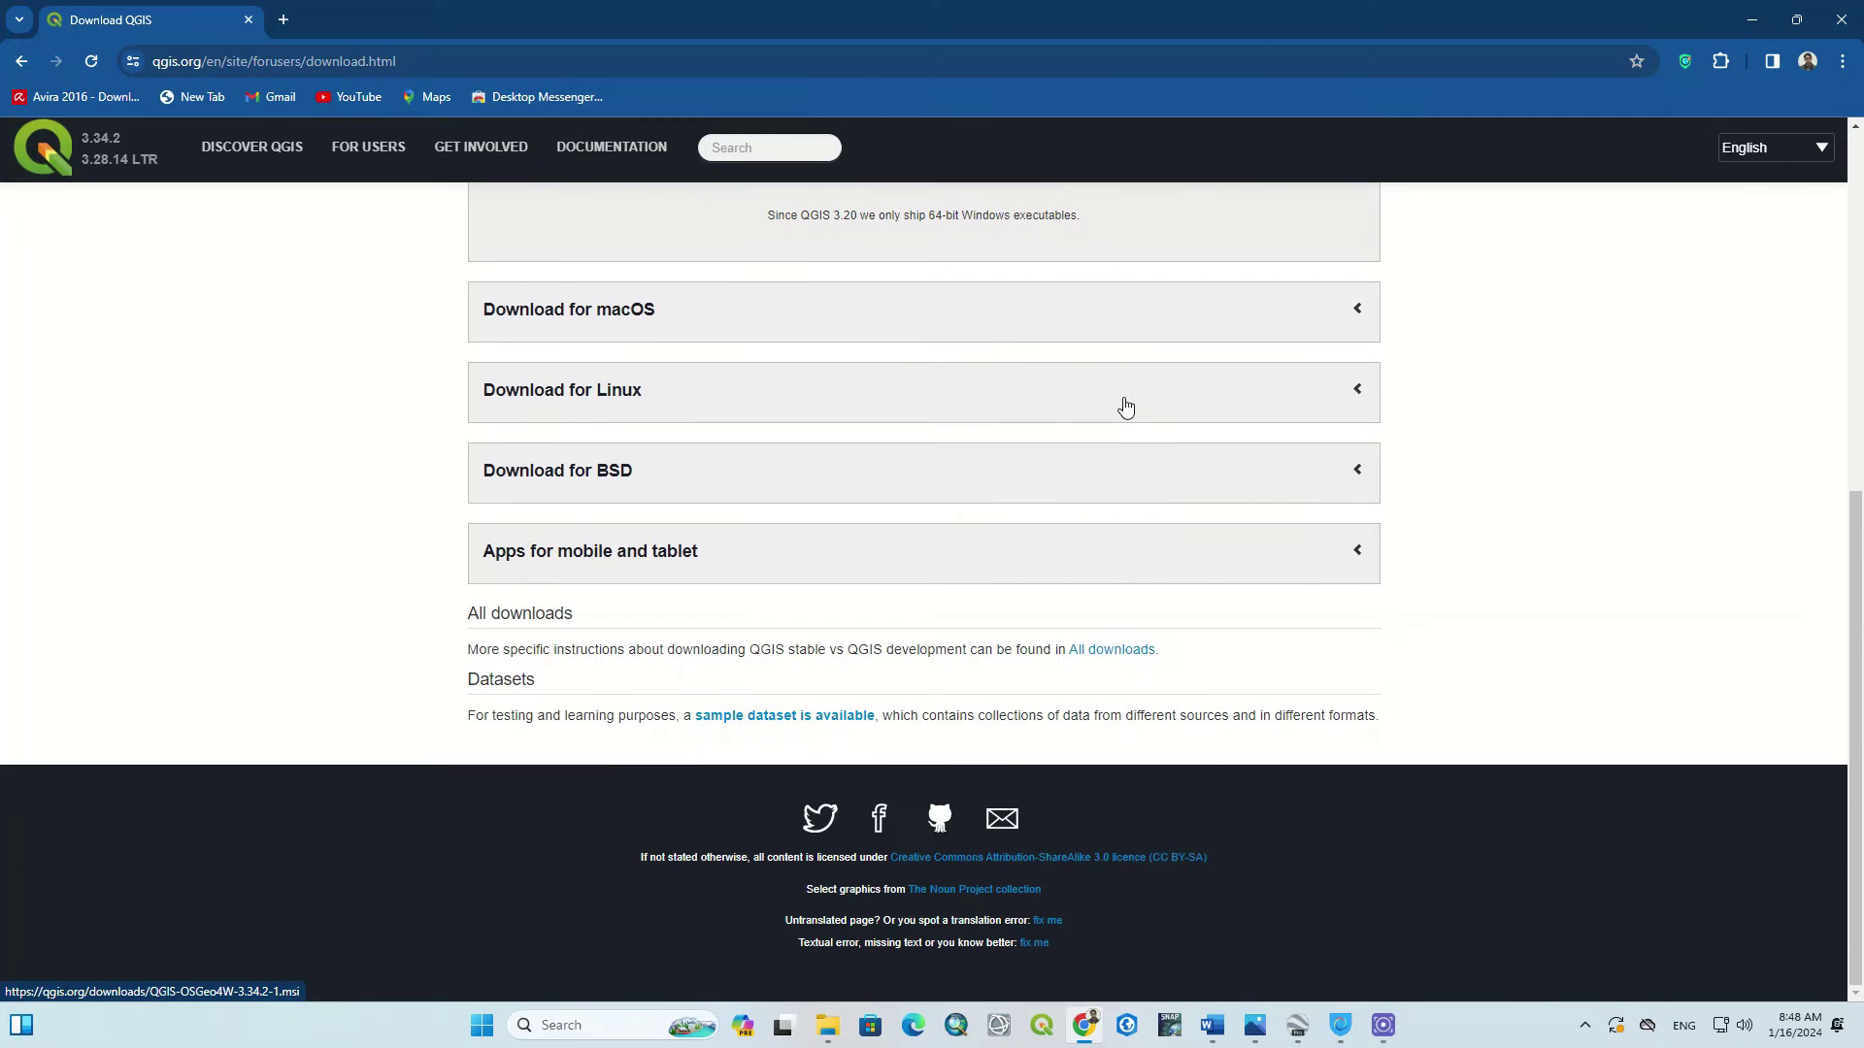
{"action": "scroll", "coordinate": [1126, 408], "scroll_direction": "up", "scroll_amount": 2}
{"action": "scroll", "coordinate": [1125, 409], "scroll_direction": "up", "scroll_amount": 2}
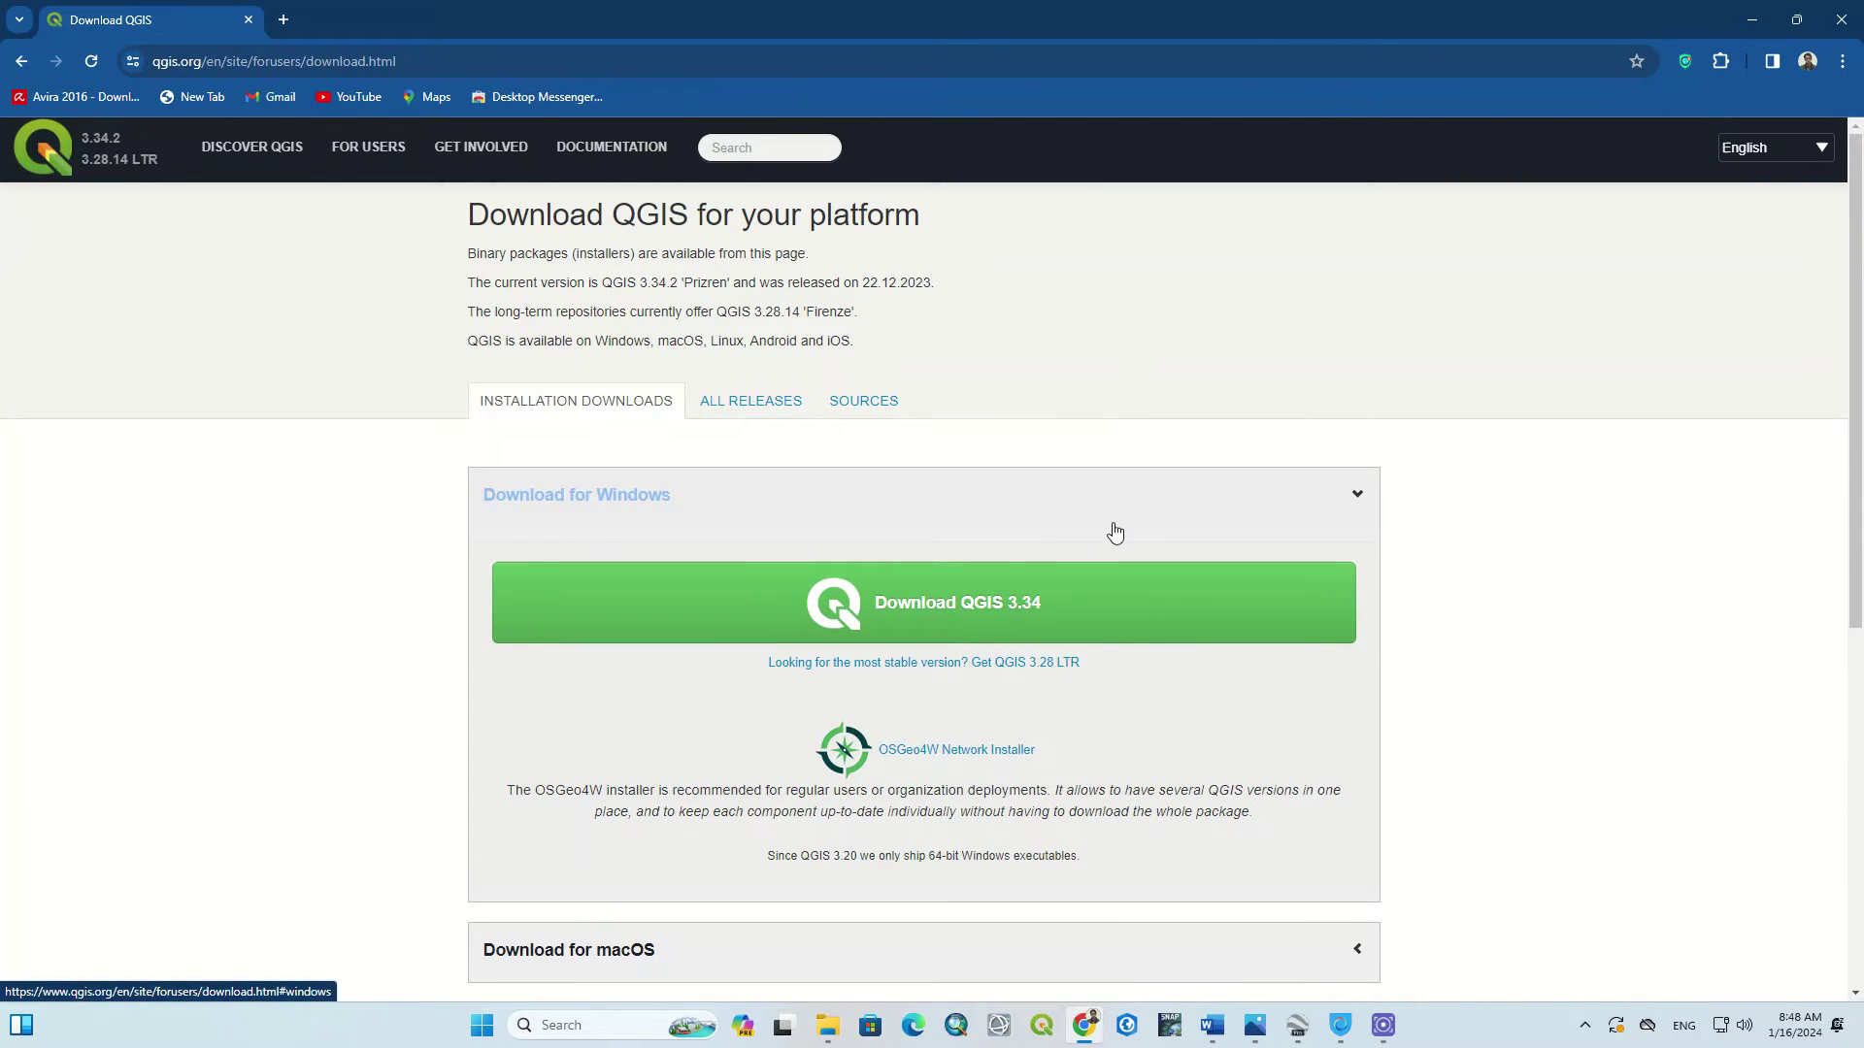
Step: Download QGIS-OSGeo4W-3.34.2-1.msi, dismiss the thank-you message, and check its 1.2 GB progress
{"action": "left_click", "coordinate": [1050, 602]}
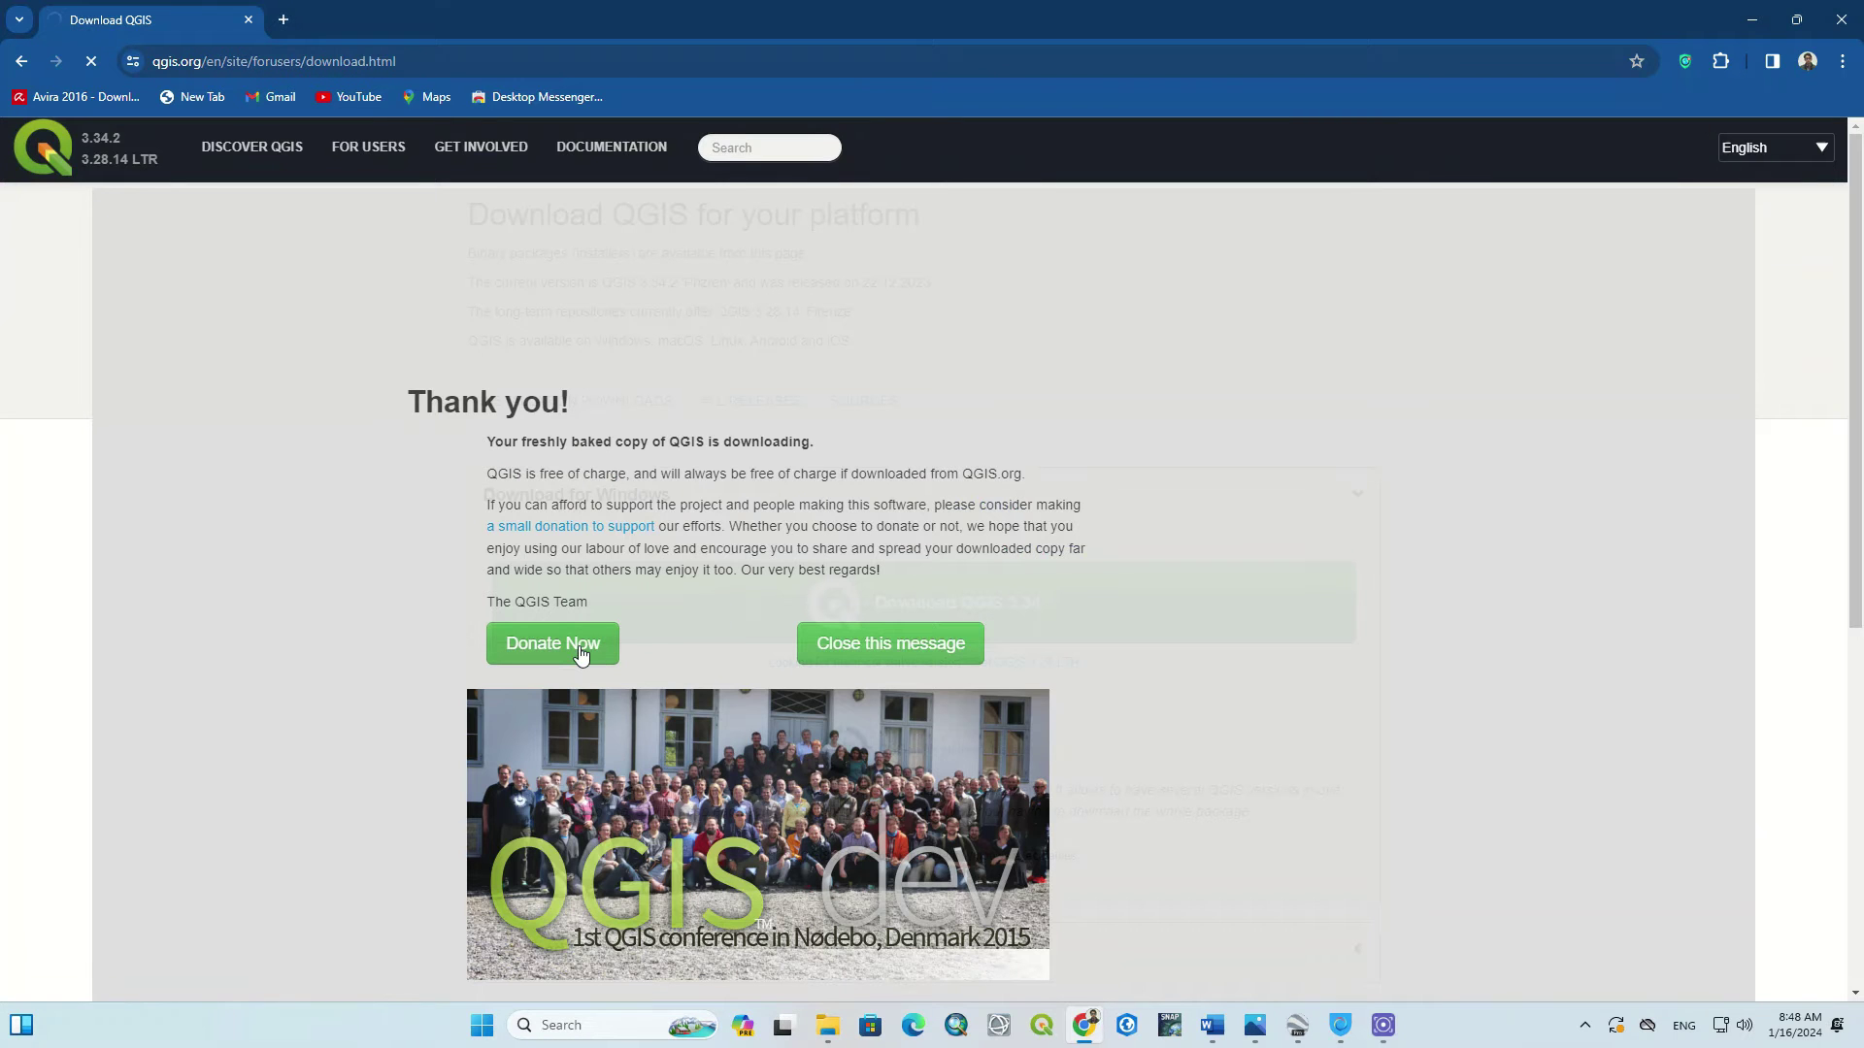
{"action": "left_click", "coordinate": [885, 643]}
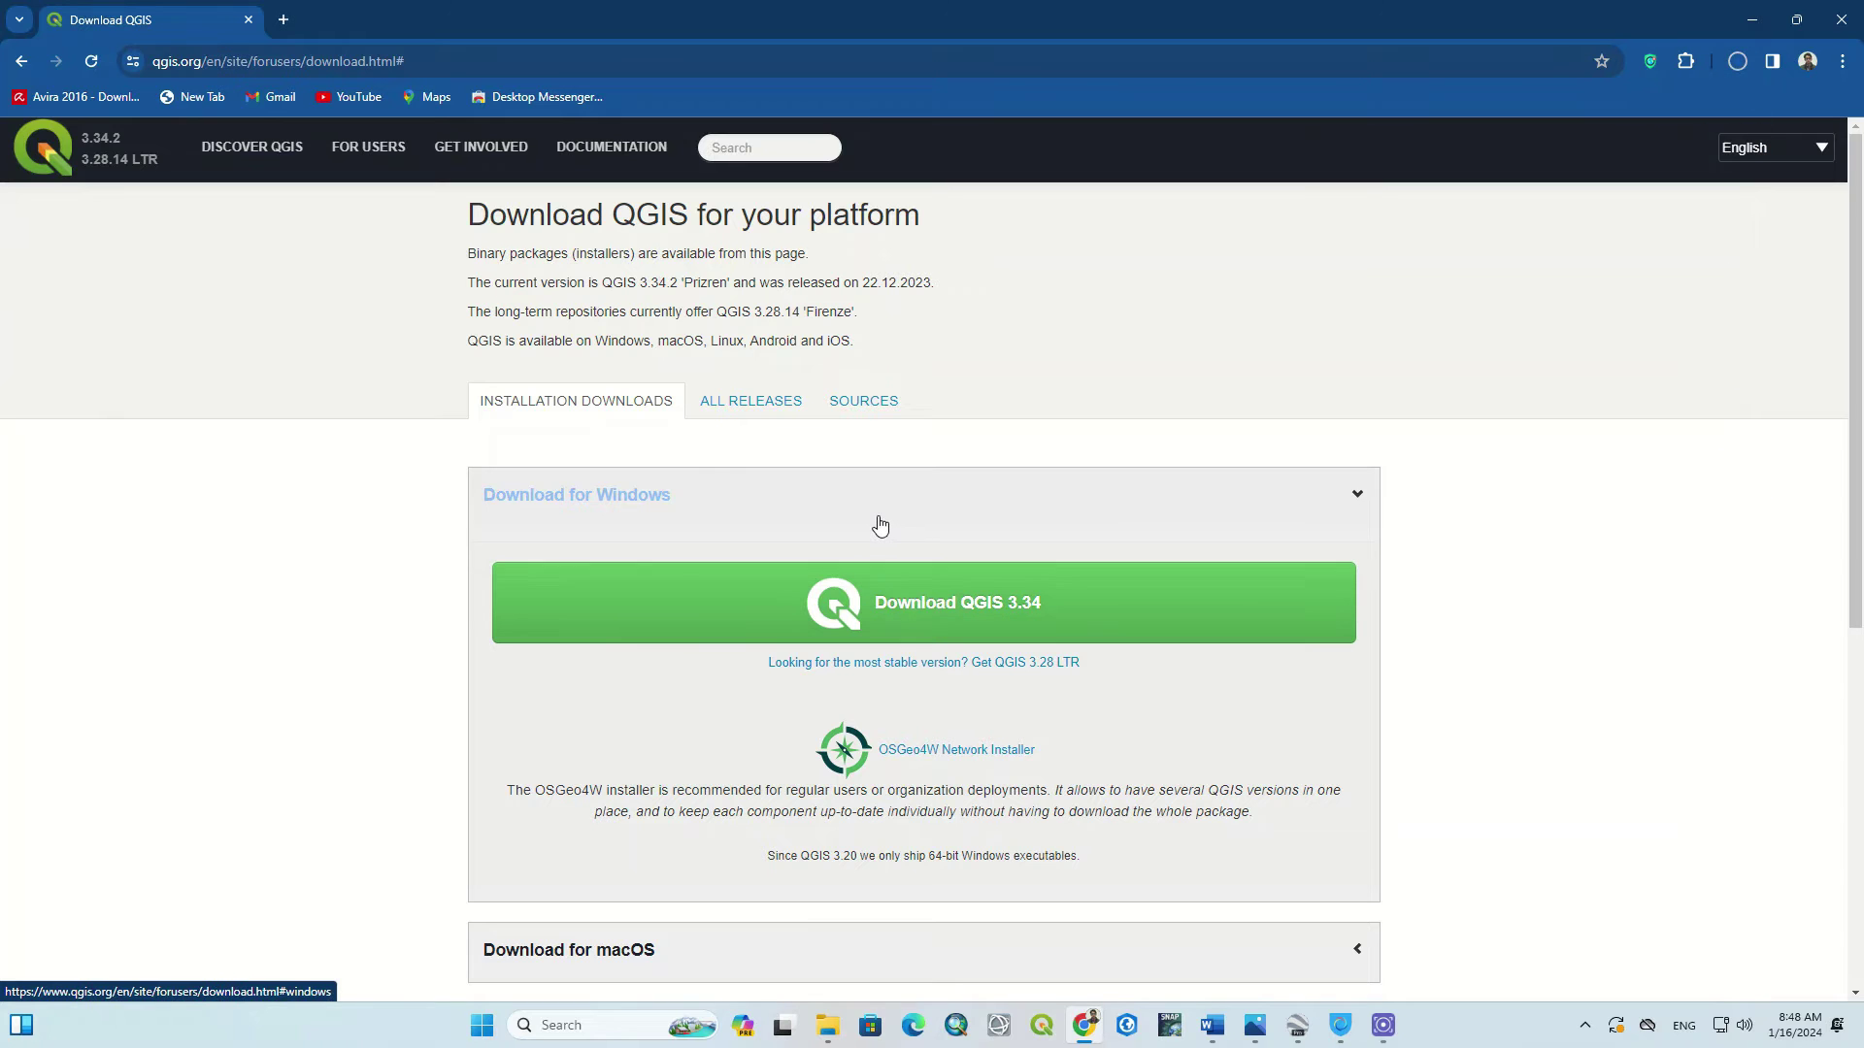
{"action": "left_click", "coordinate": [1738, 59]}
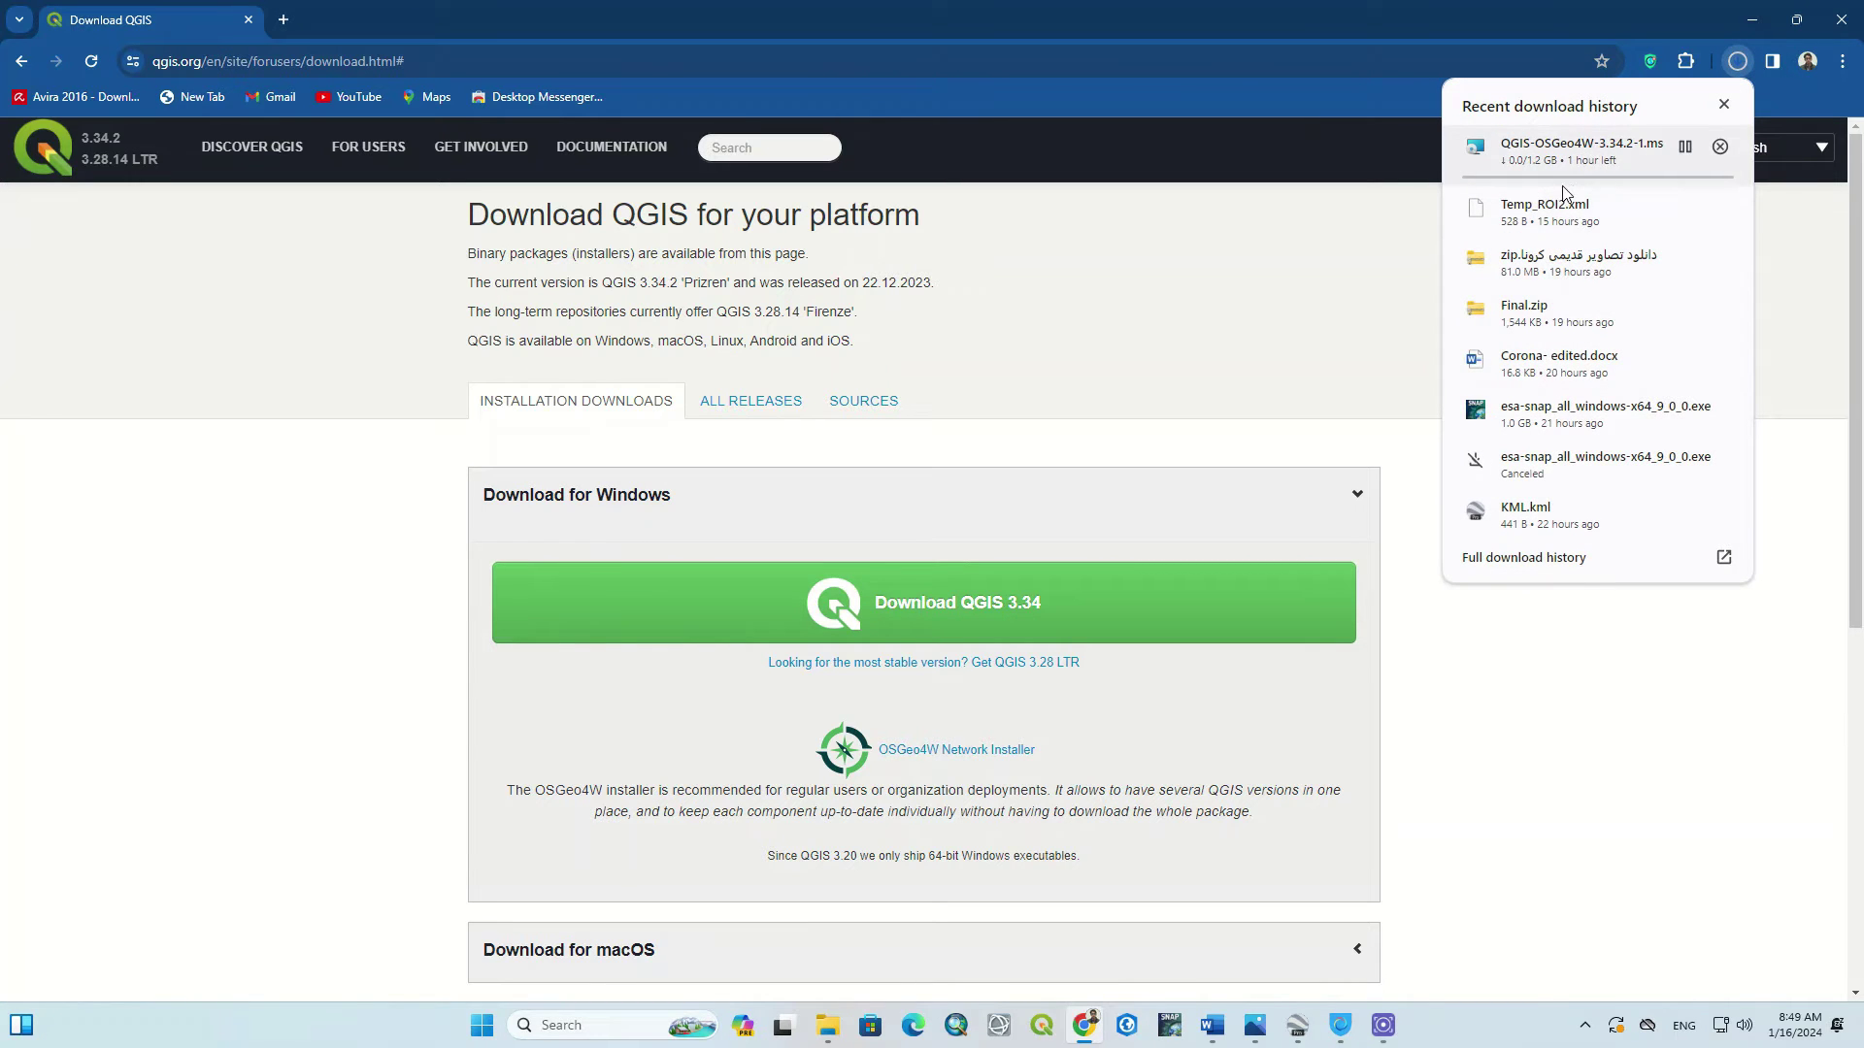
{"action": "left_click", "coordinate": [1377, 245]}
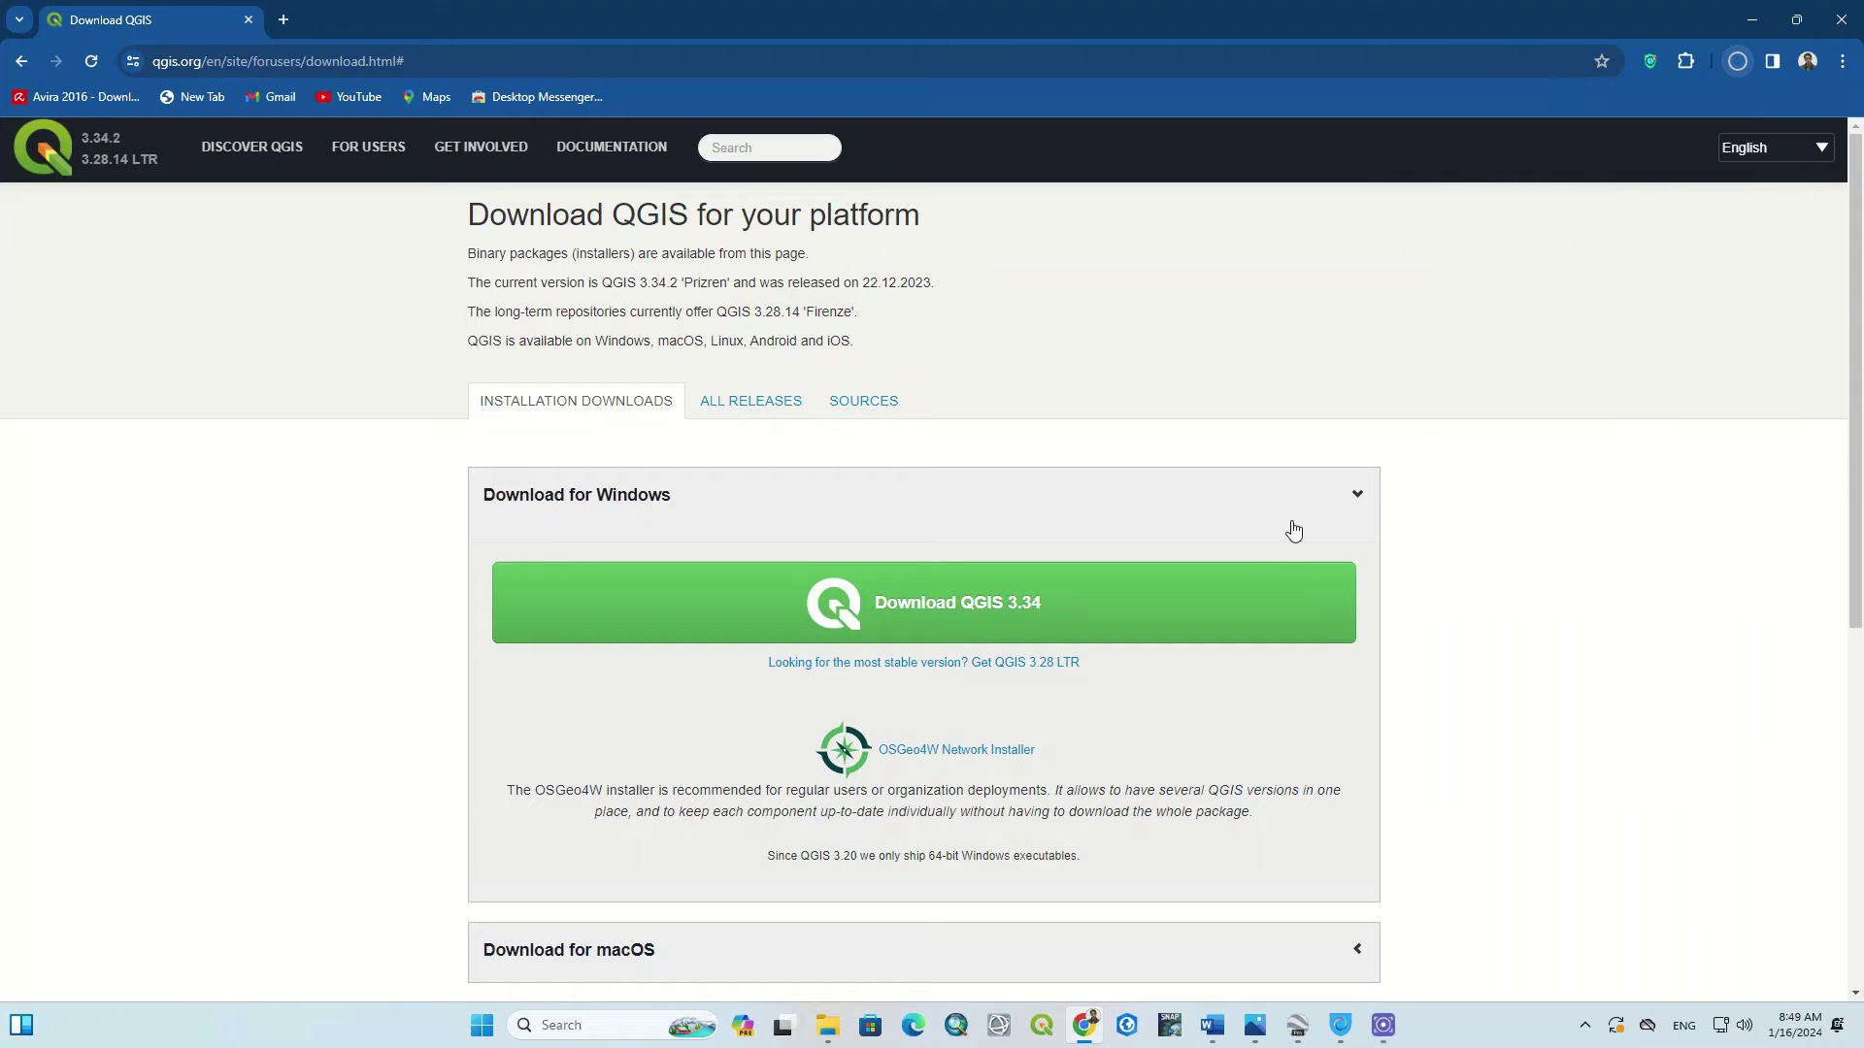
{"action": "scroll", "coordinate": [1244, 560], "scroll_direction": "down", "scroll_amount": 2}
{"action": "left_click", "coordinate": [568, 658]}
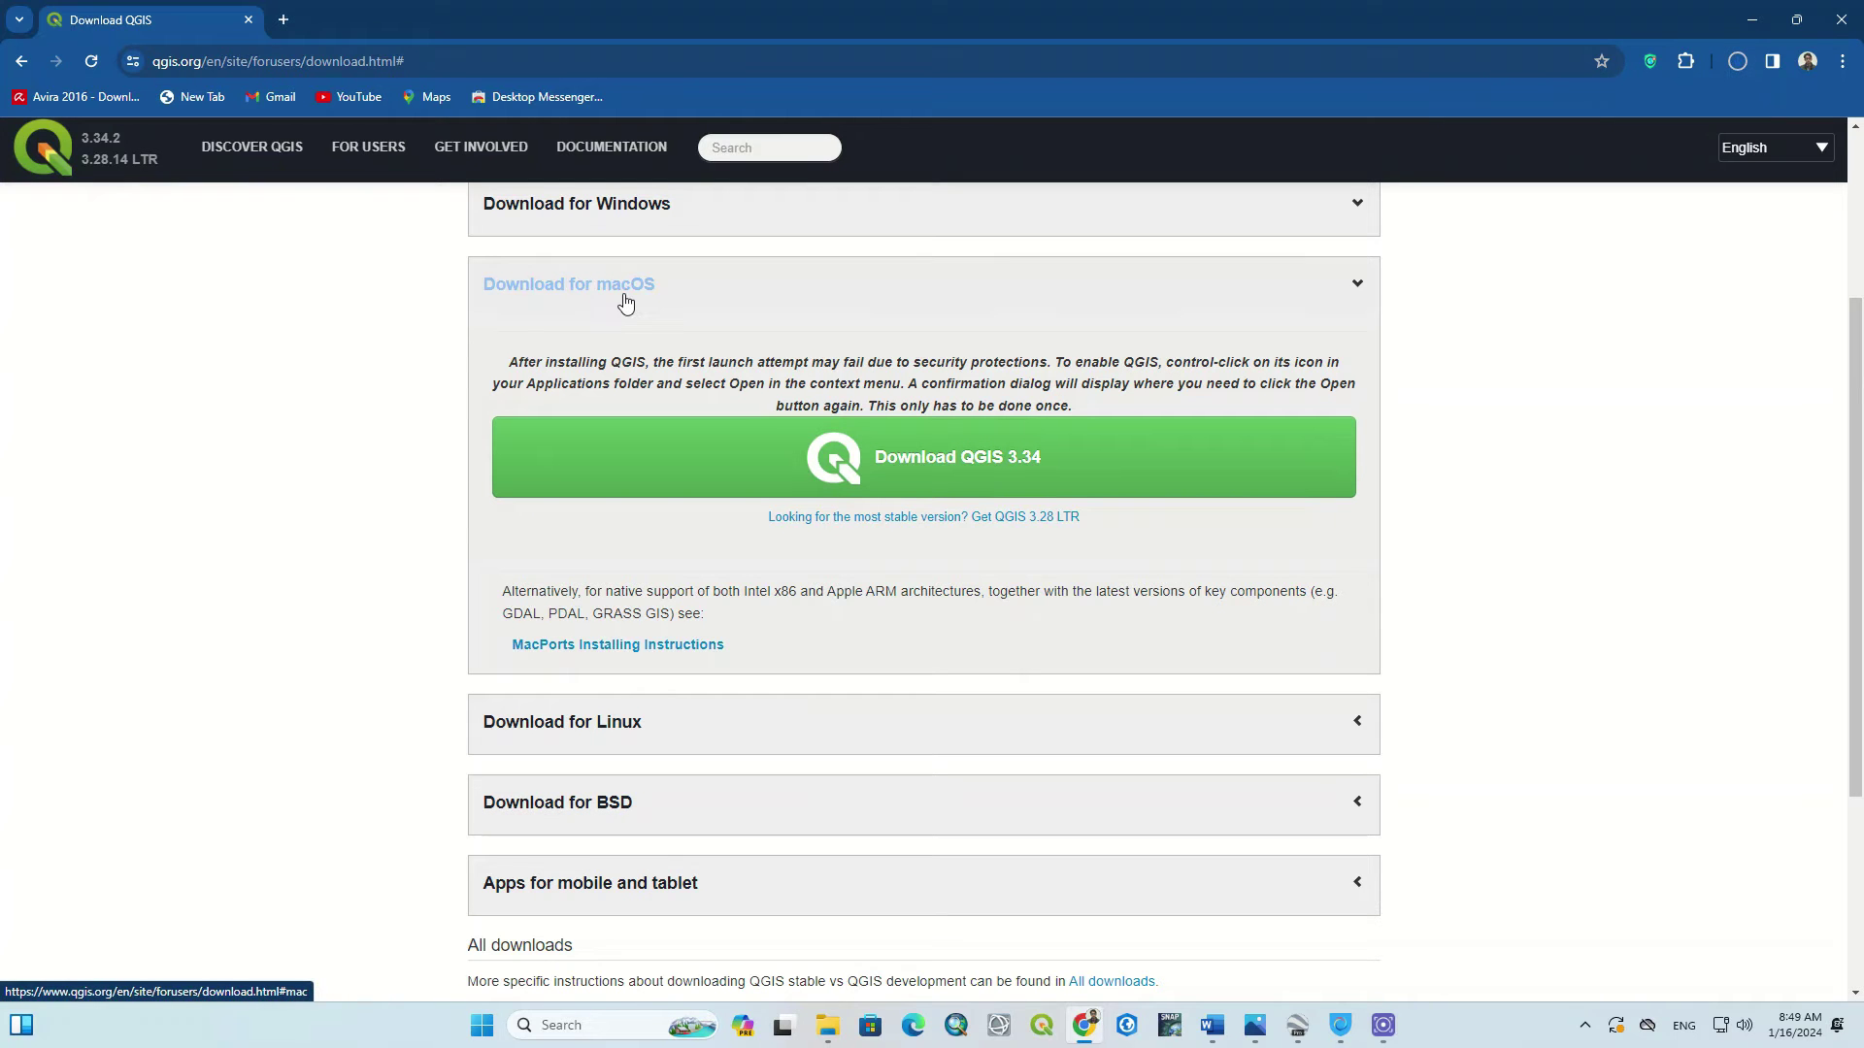
{"action": "scroll", "coordinate": [703, 322], "scroll_direction": "down", "scroll_amount": 1}
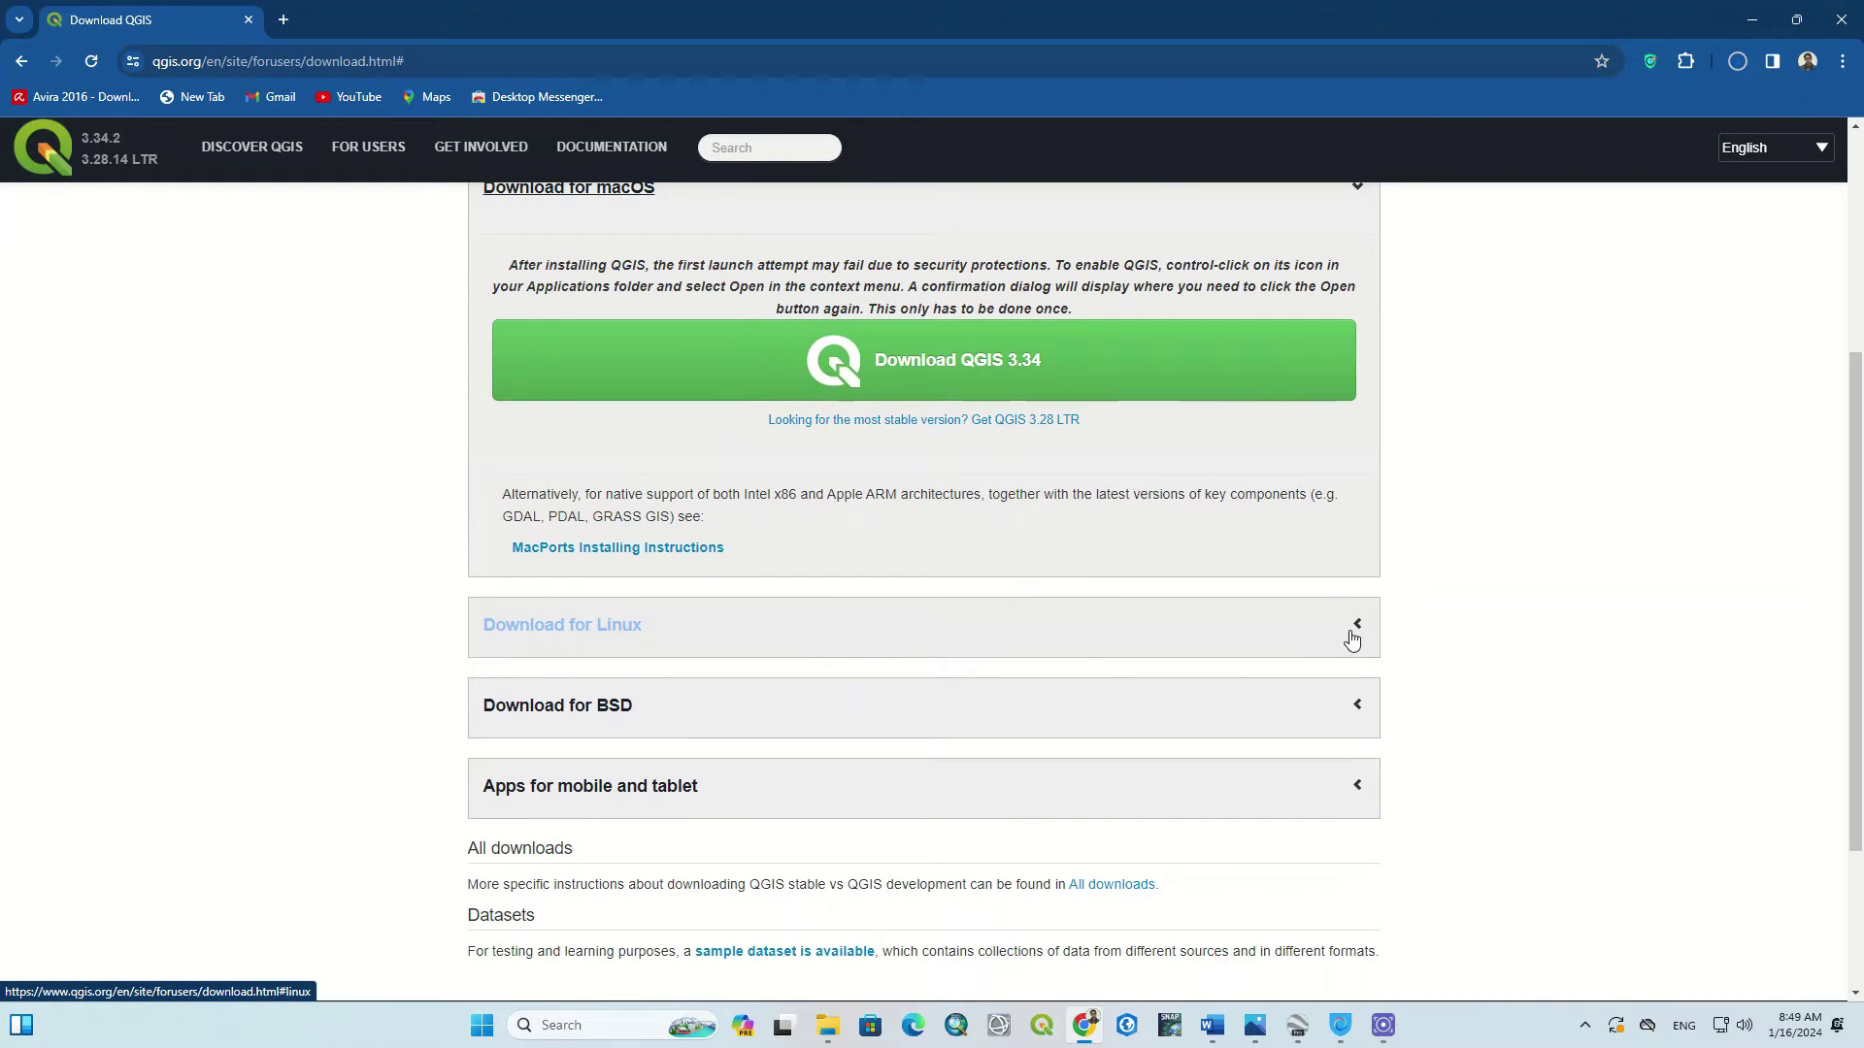
{"action": "left_click", "coordinate": [1352, 638]}
{"action": "scroll", "coordinate": [1011, 554], "scroll_direction": "up", "scroll_amount": 1}
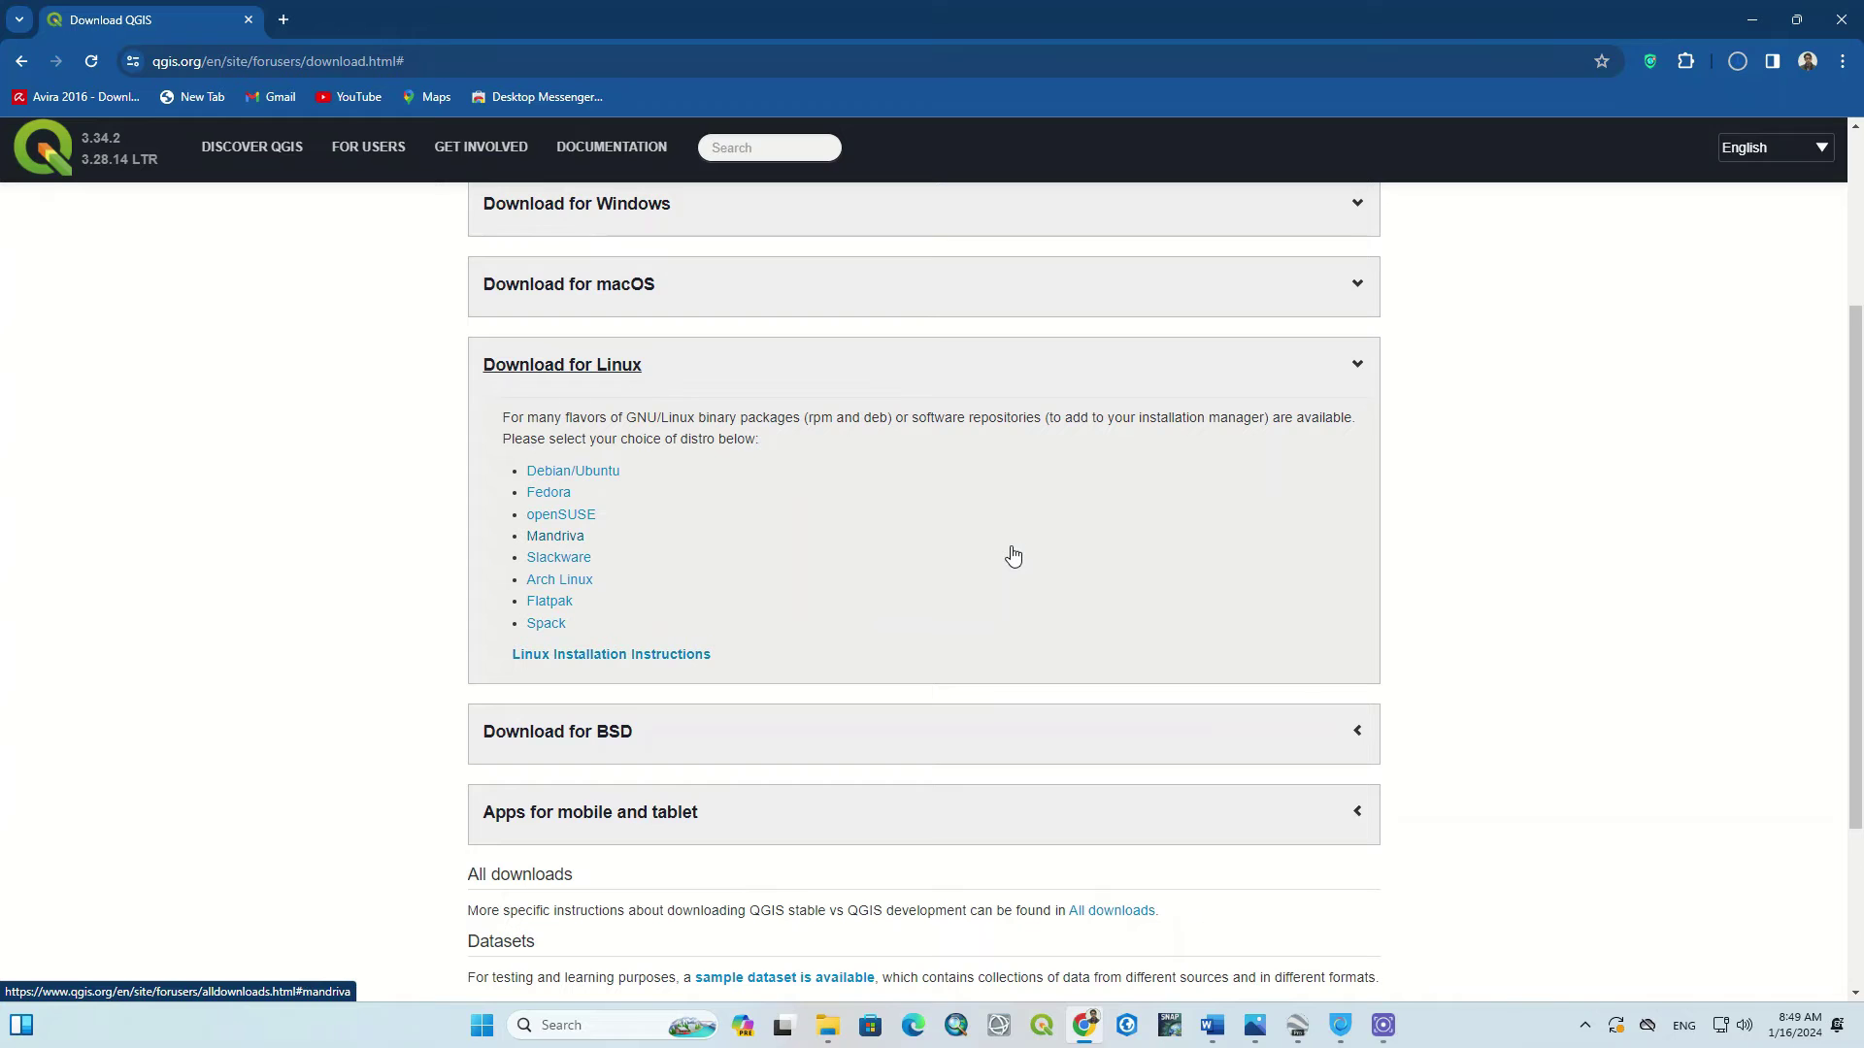
{"action": "scroll", "coordinate": [1019, 551], "scroll_direction": "down", "scroll_amount": 1}
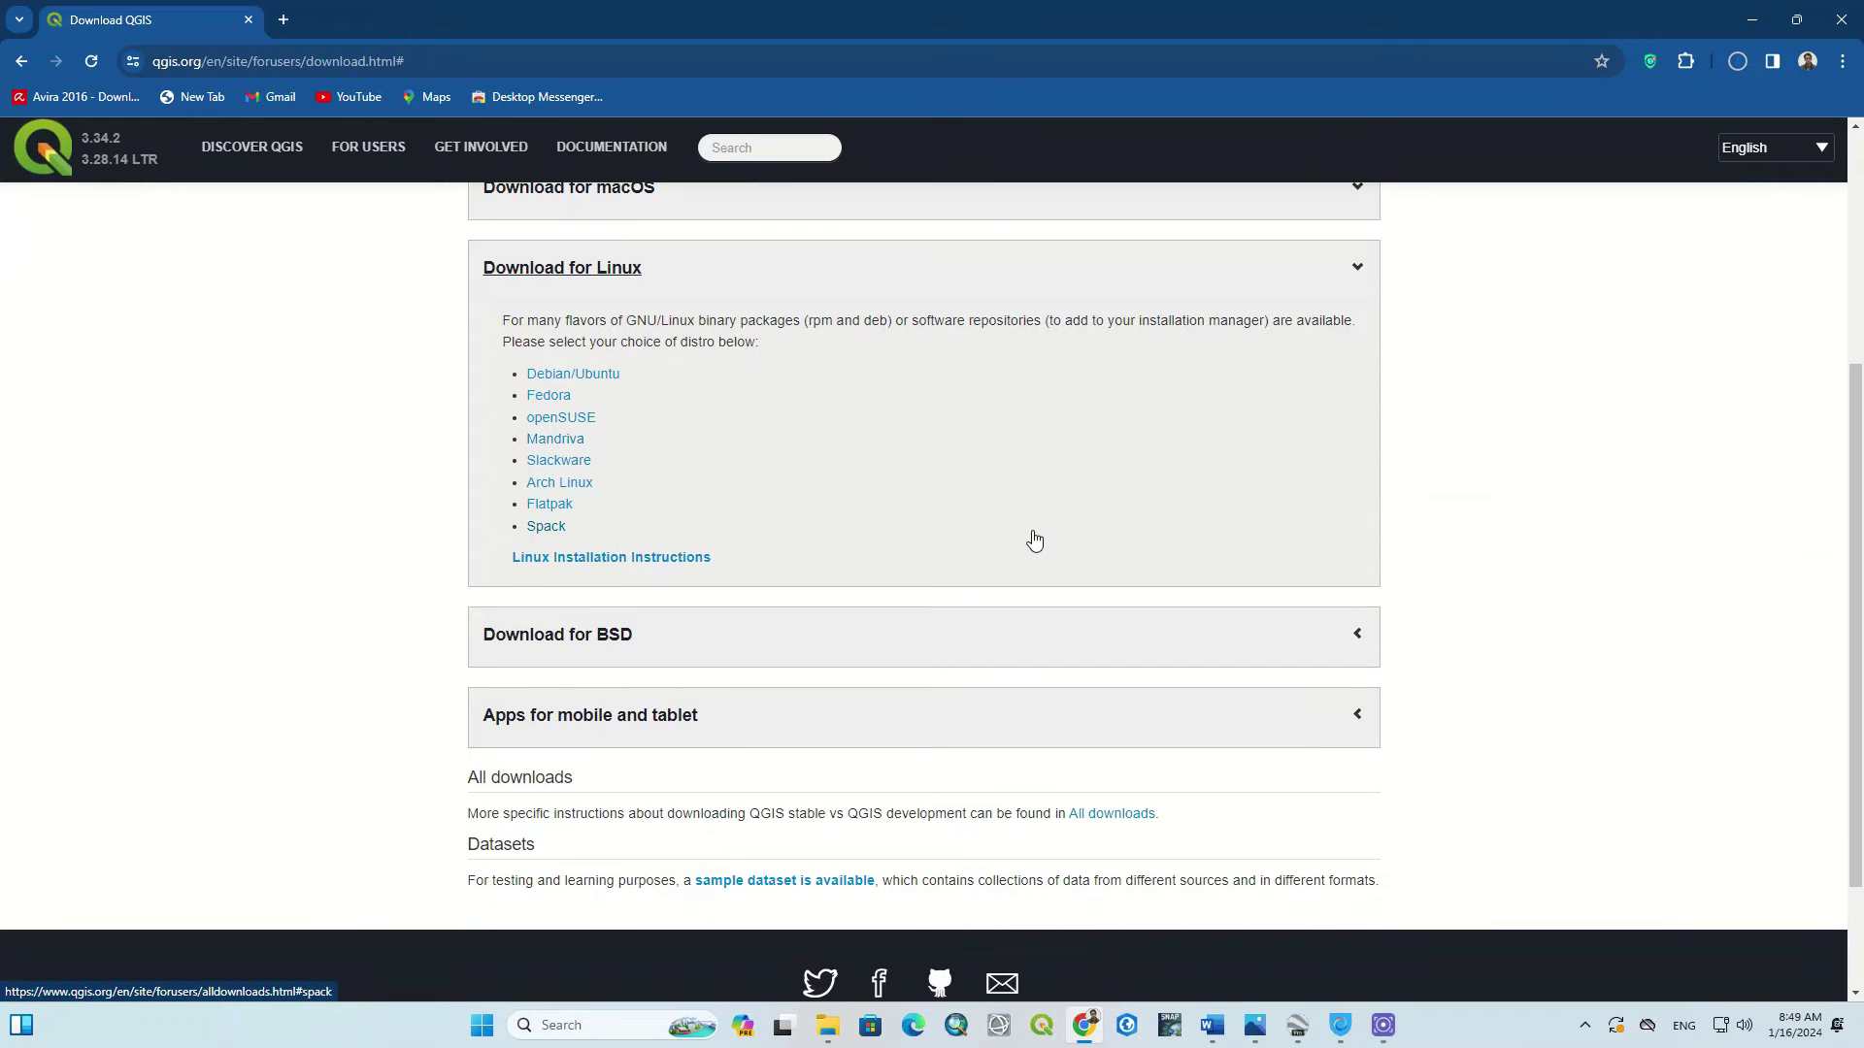
{"action": "left_click", "coordinate": [1357, 638]}
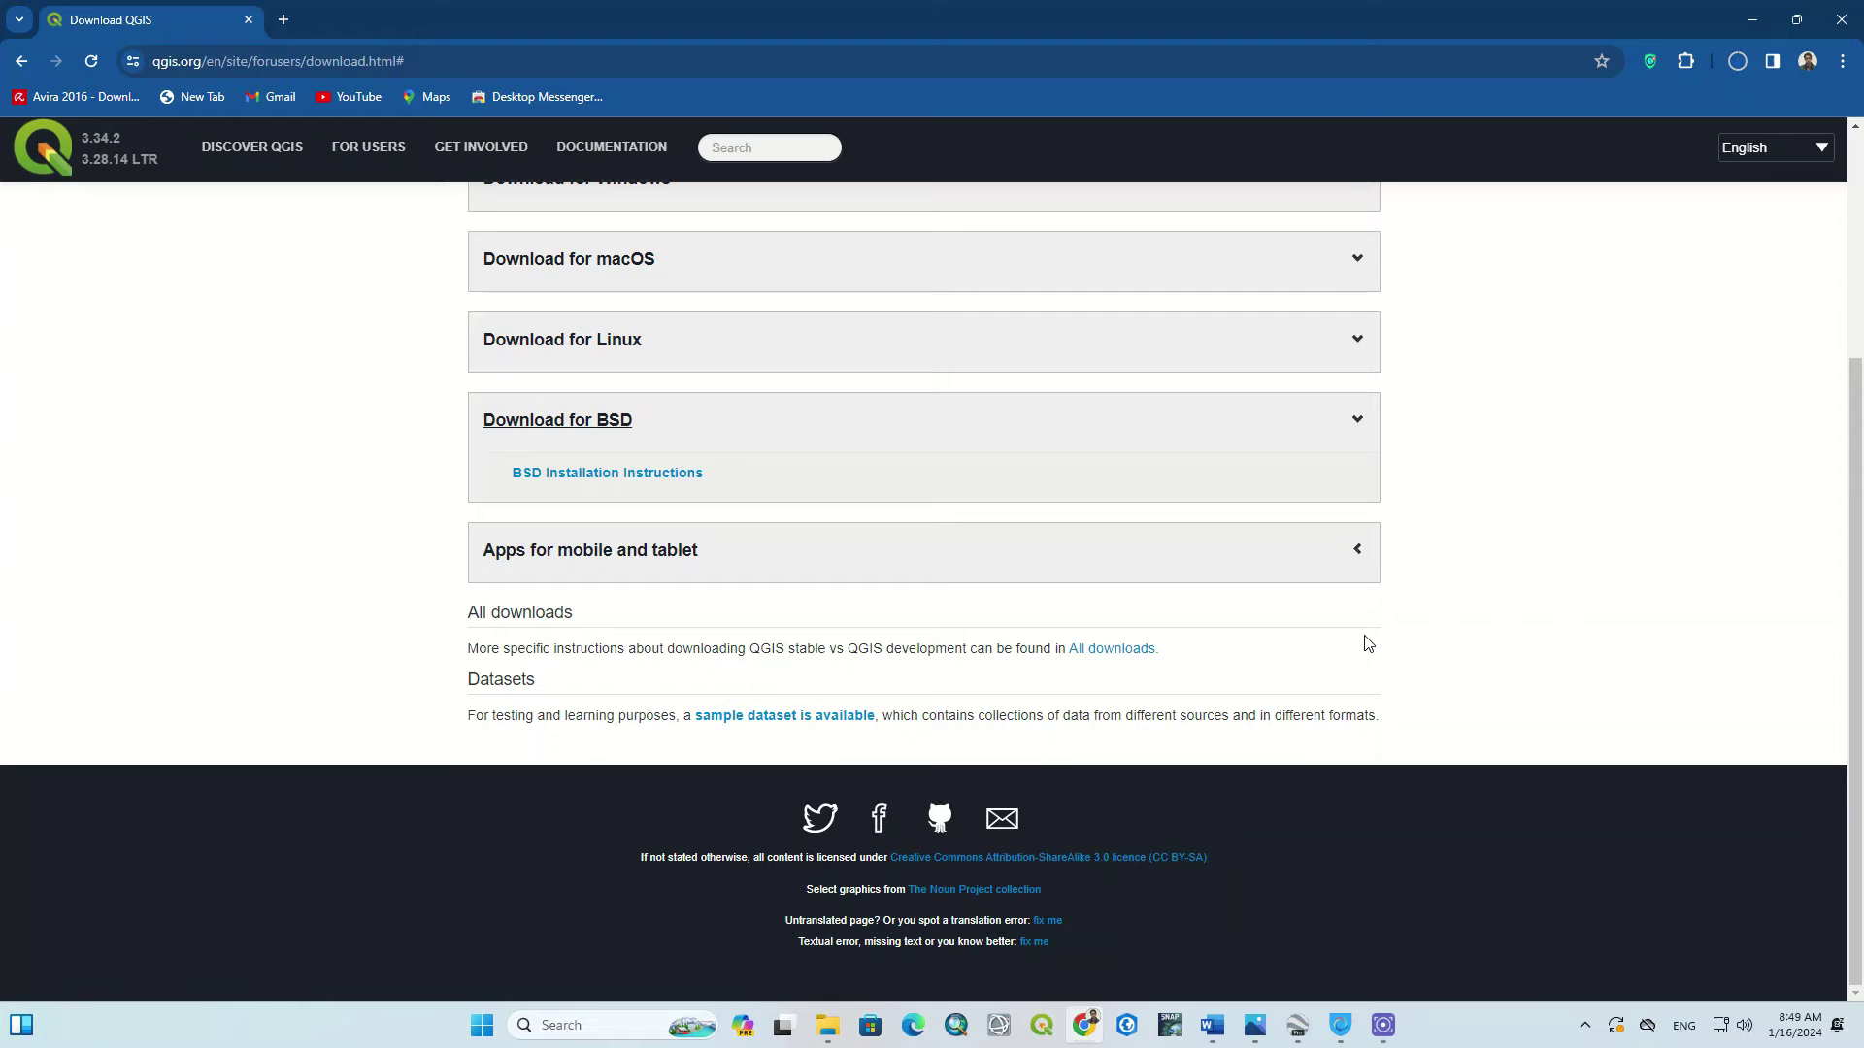
{"action": "left_click", "coordinate": [1354, 553]}
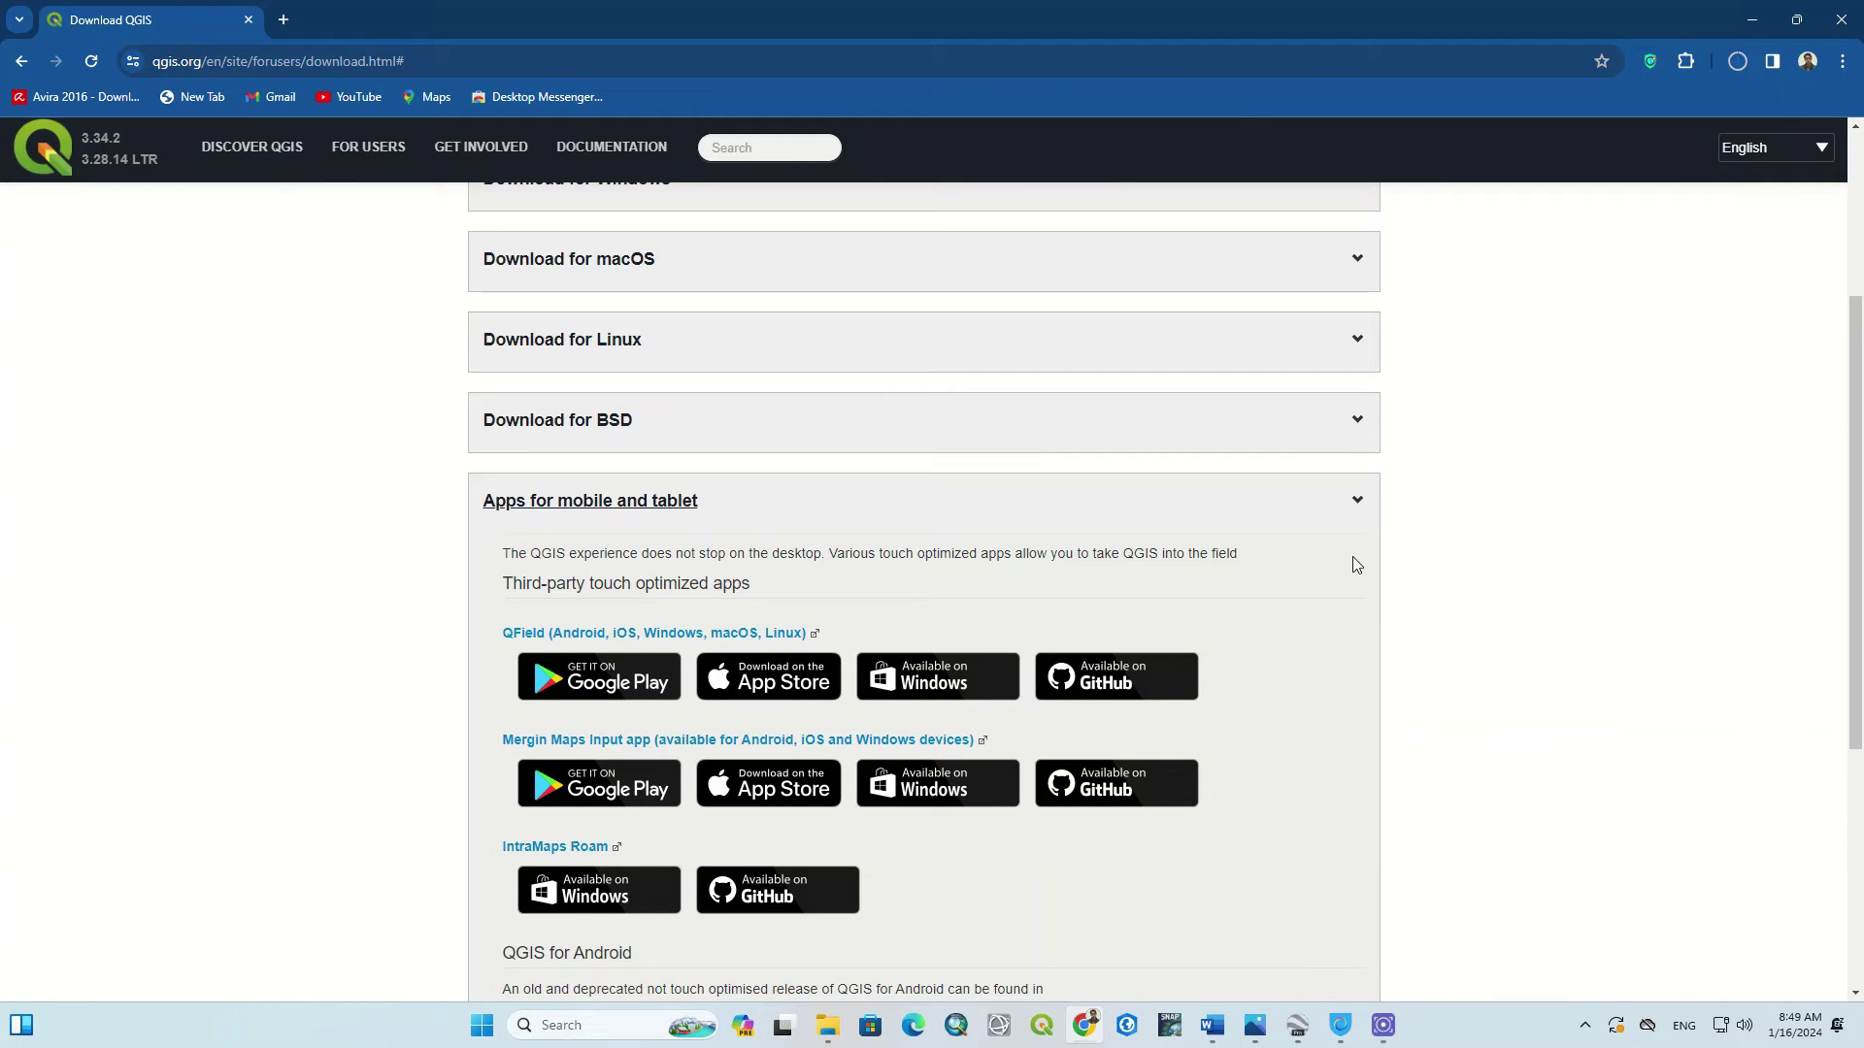
{"action": "scroll", "coordinate": [1354, 564], "scroll_direction": "down", "scroll_amount": 1}
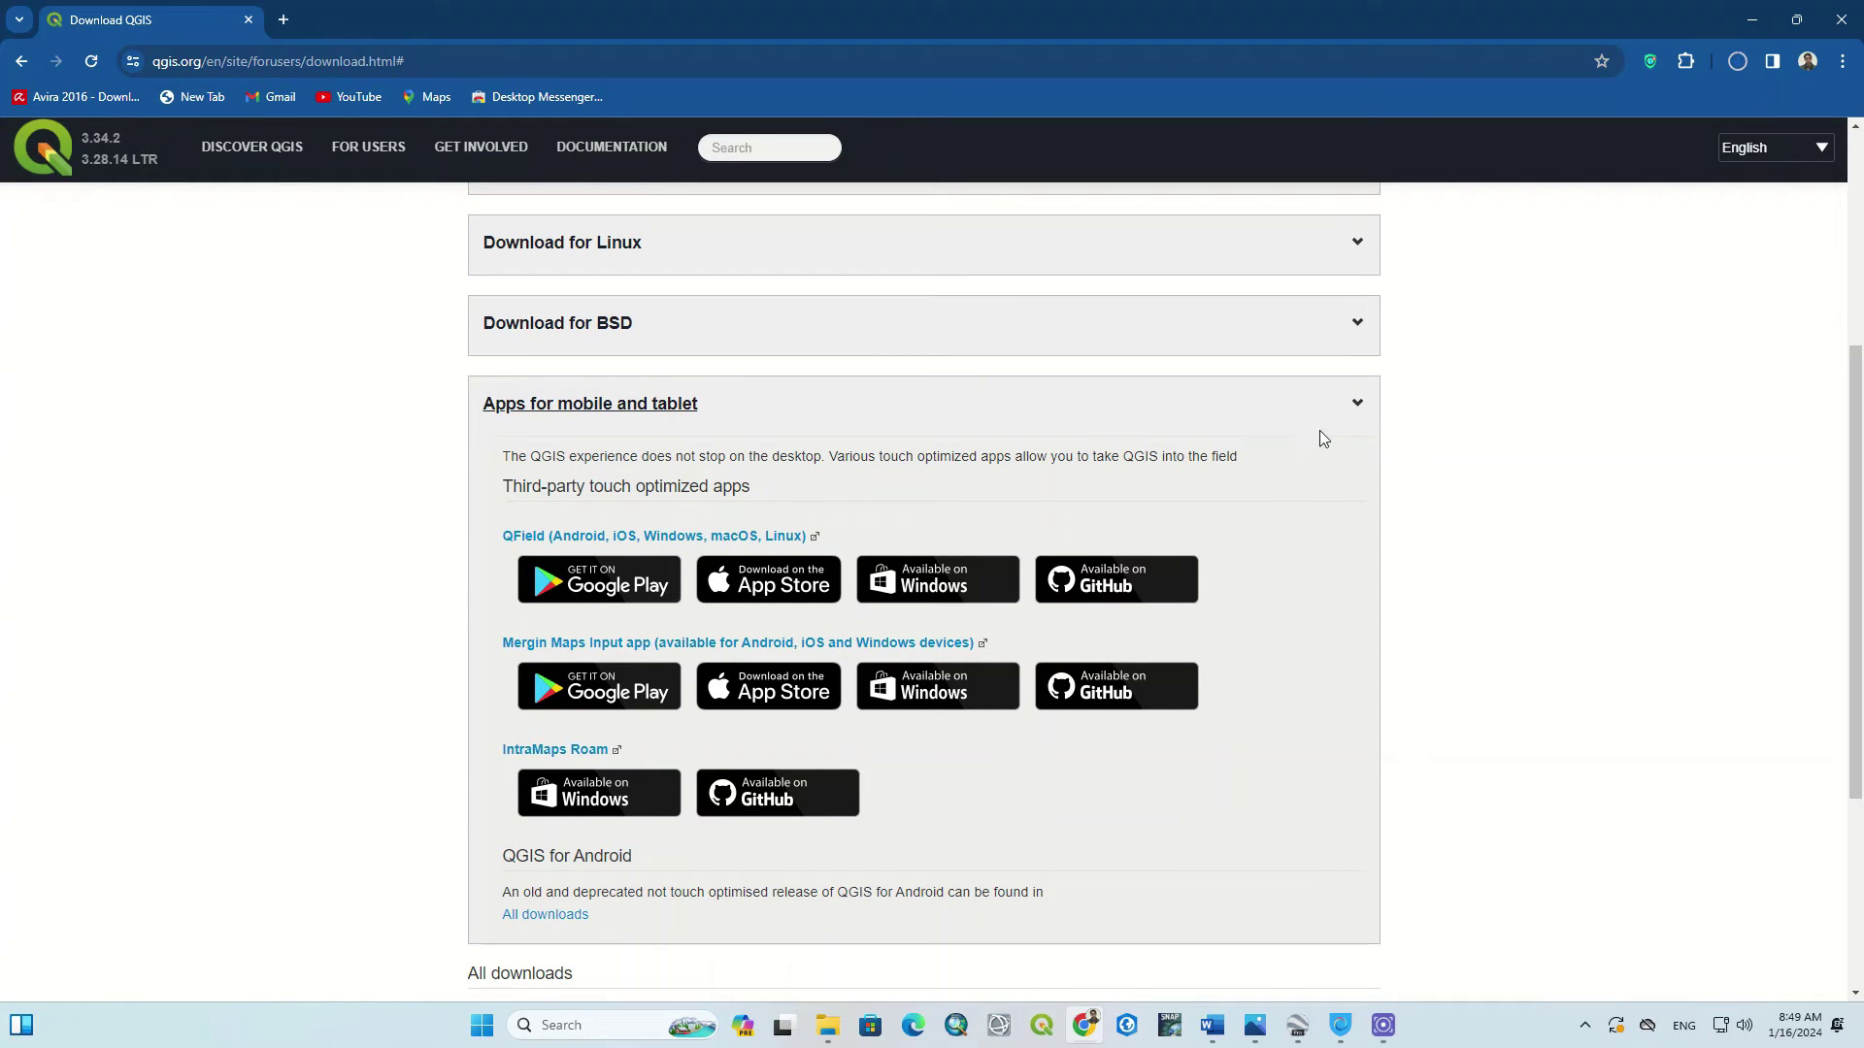
{"action": "left_click", "coordinate": [1356, 404]}
{"action": "scroll", "coordinate": [1271, 614], "scroll_direction": "up", "scroll_amount": 2}
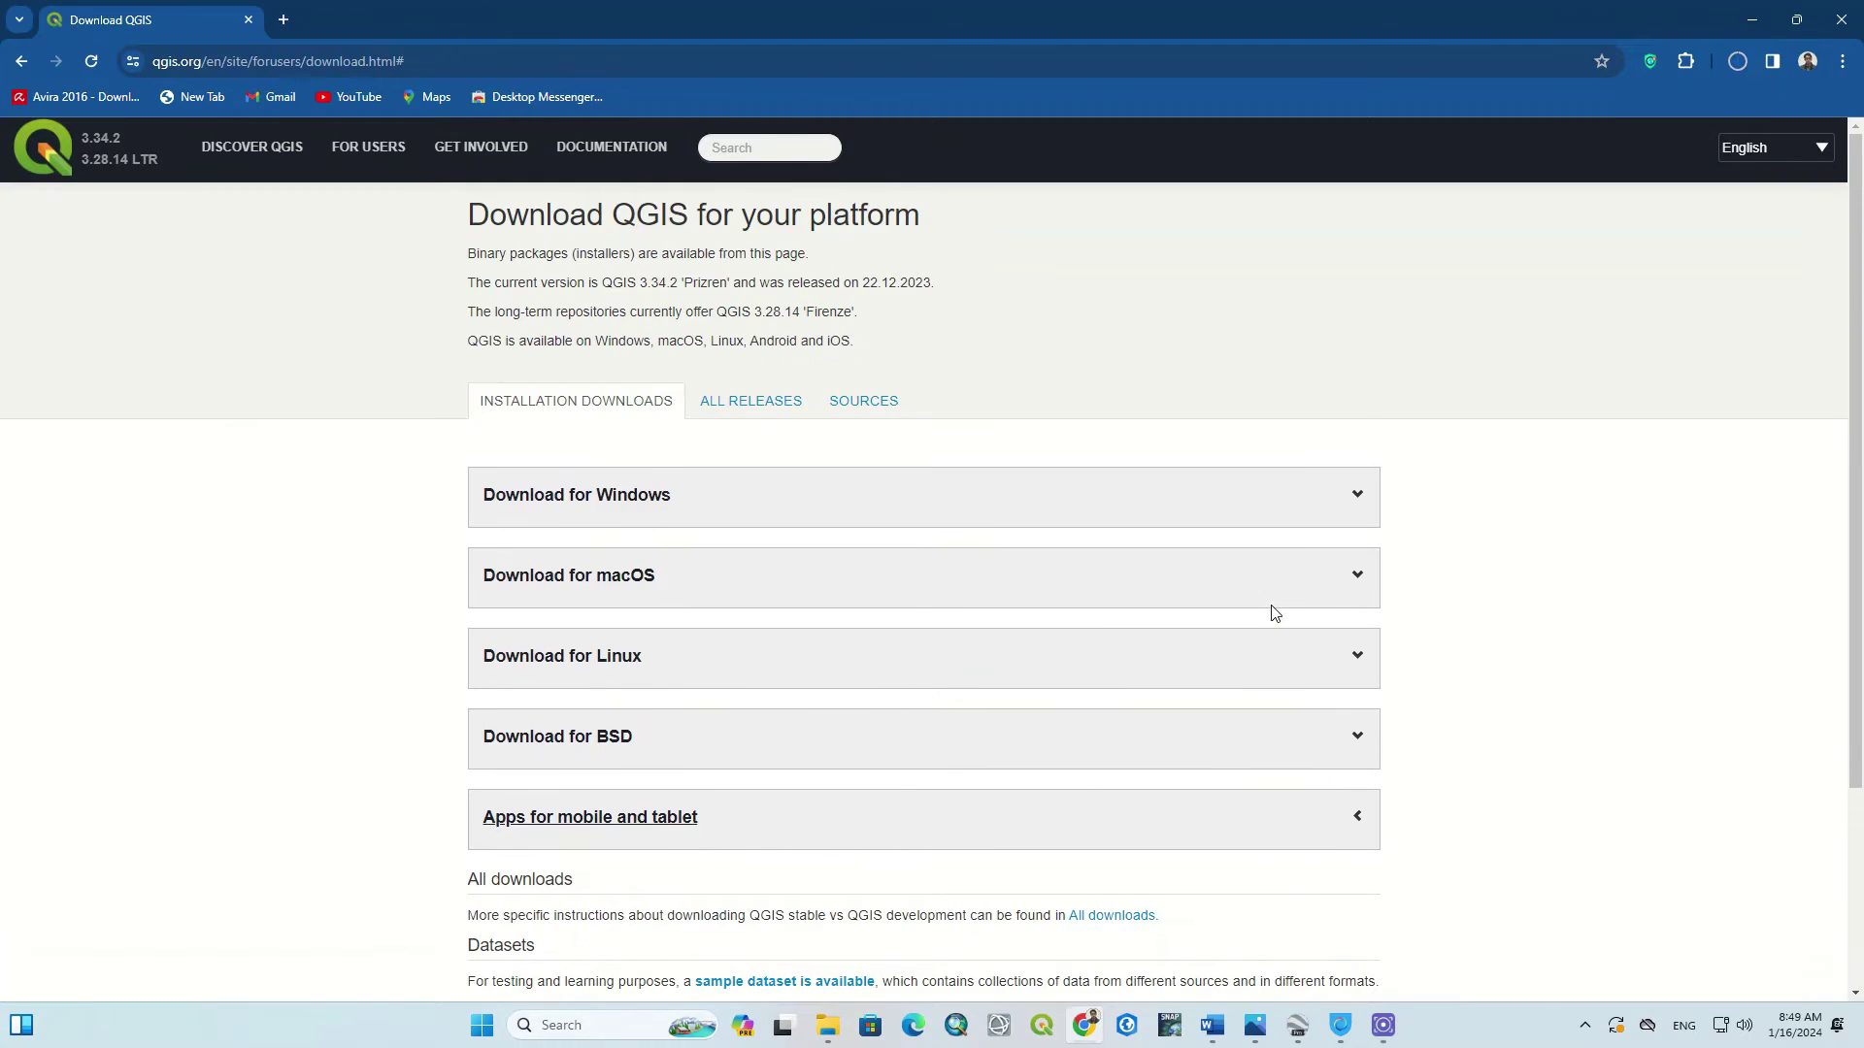
{"action": "left_click", "coordinate": [1741, 63]}
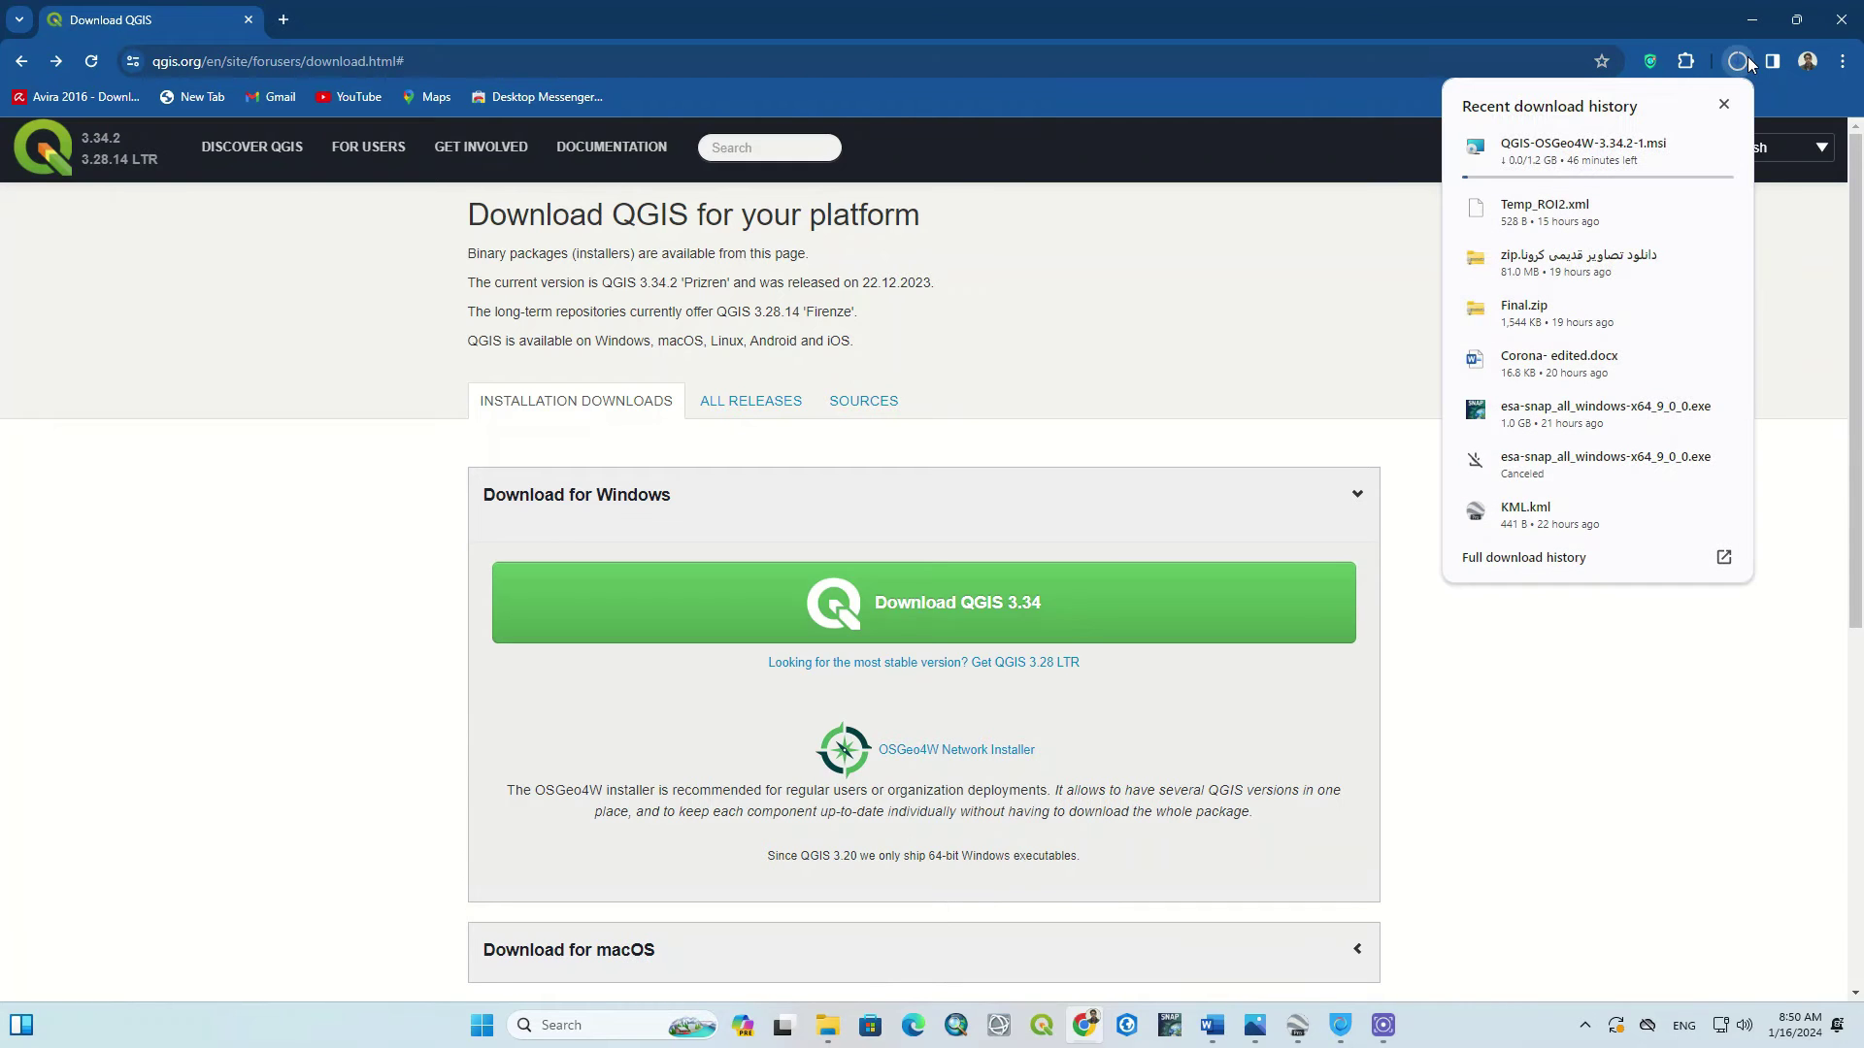
{"action": "left_click", "coordinate": [1253, 322]}
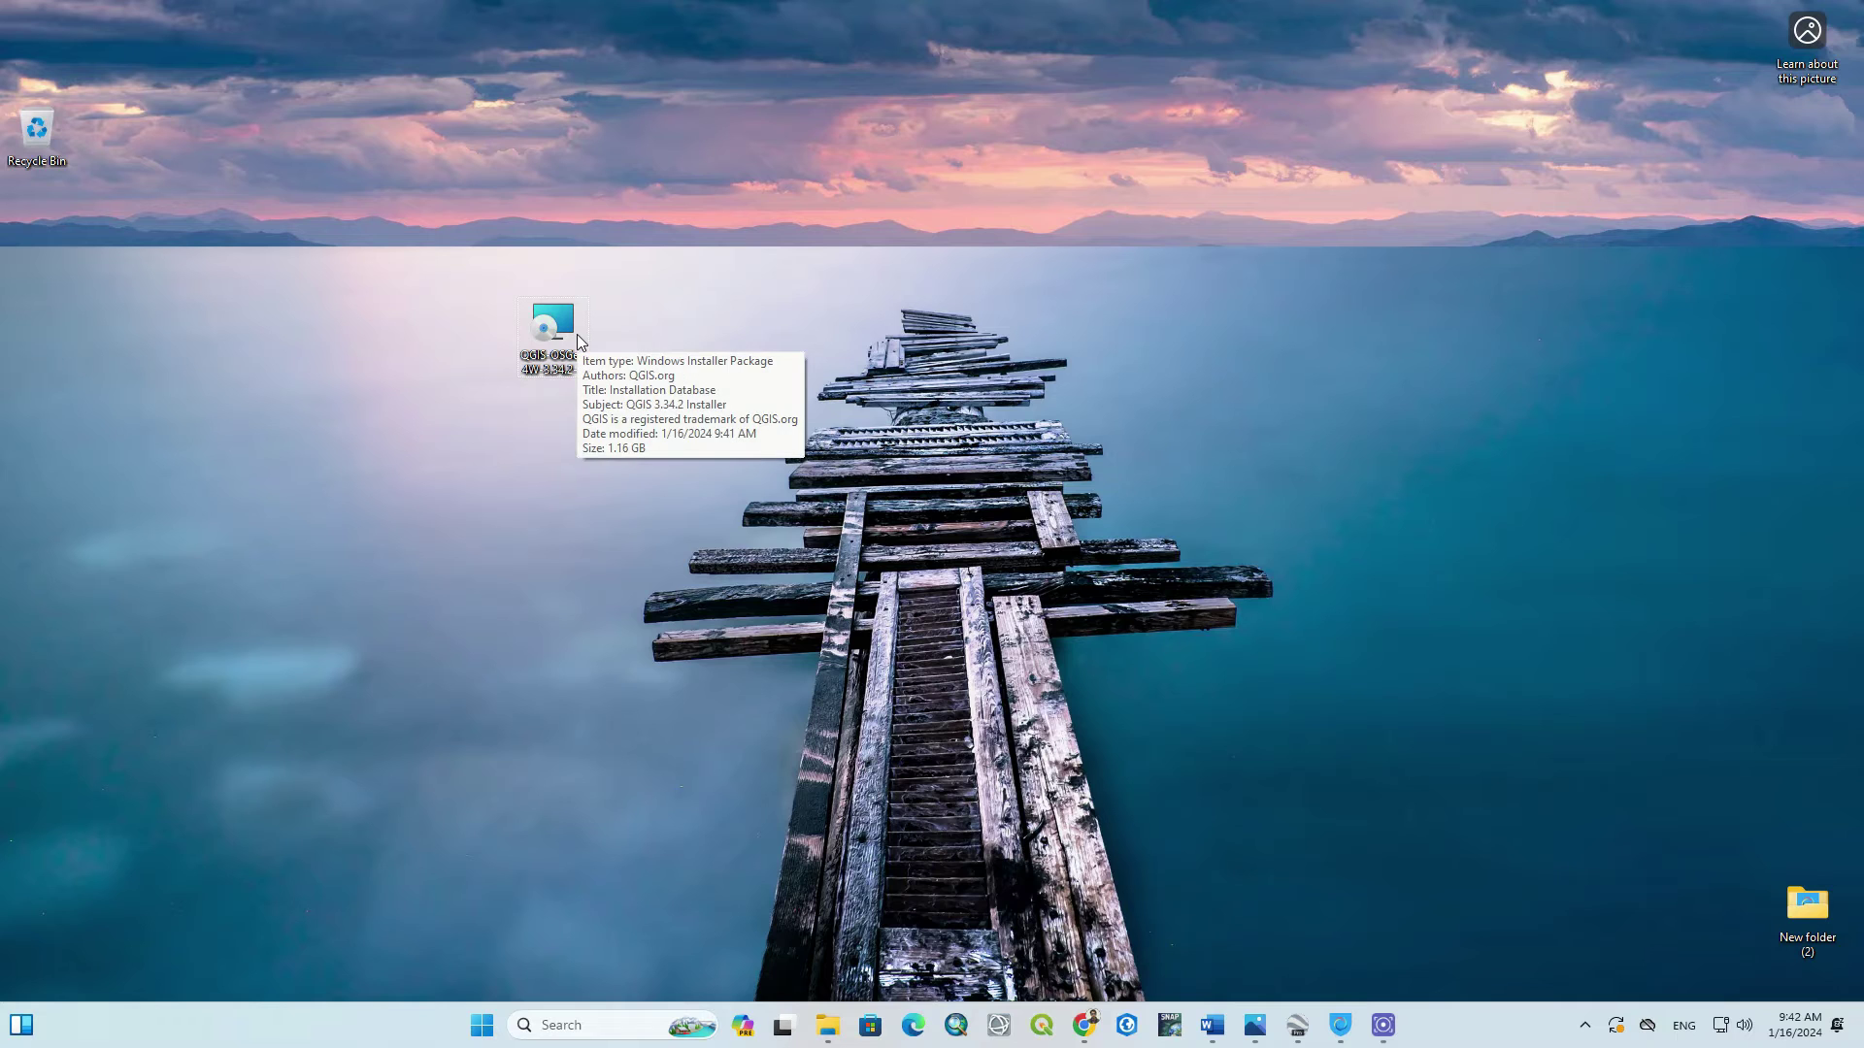
Step: Accept the QGIS 3.34.2 licence, keeping C:\Program Files\QGIS 3.34.2\ and both shortcuts
{"action": "right_click", "coordinate": [563, 322]}
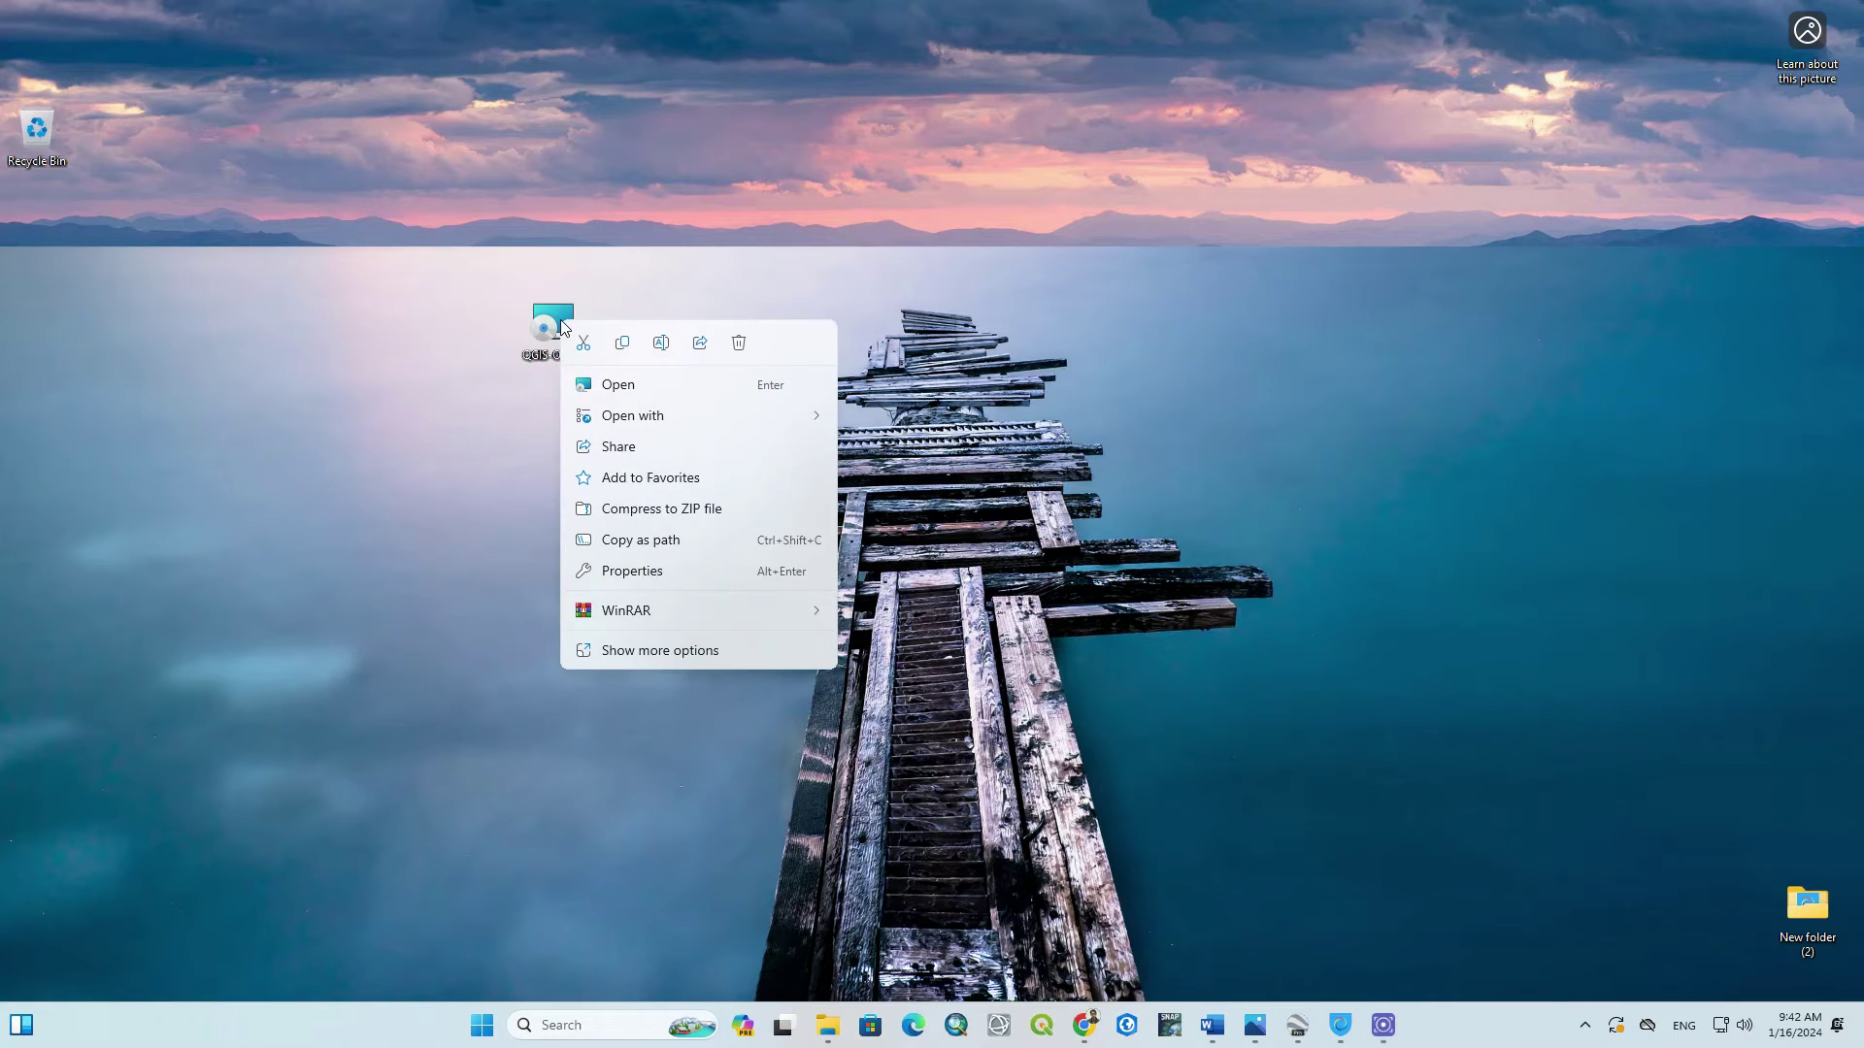
{"action": "left_click", "coordinate": [970, 500]}
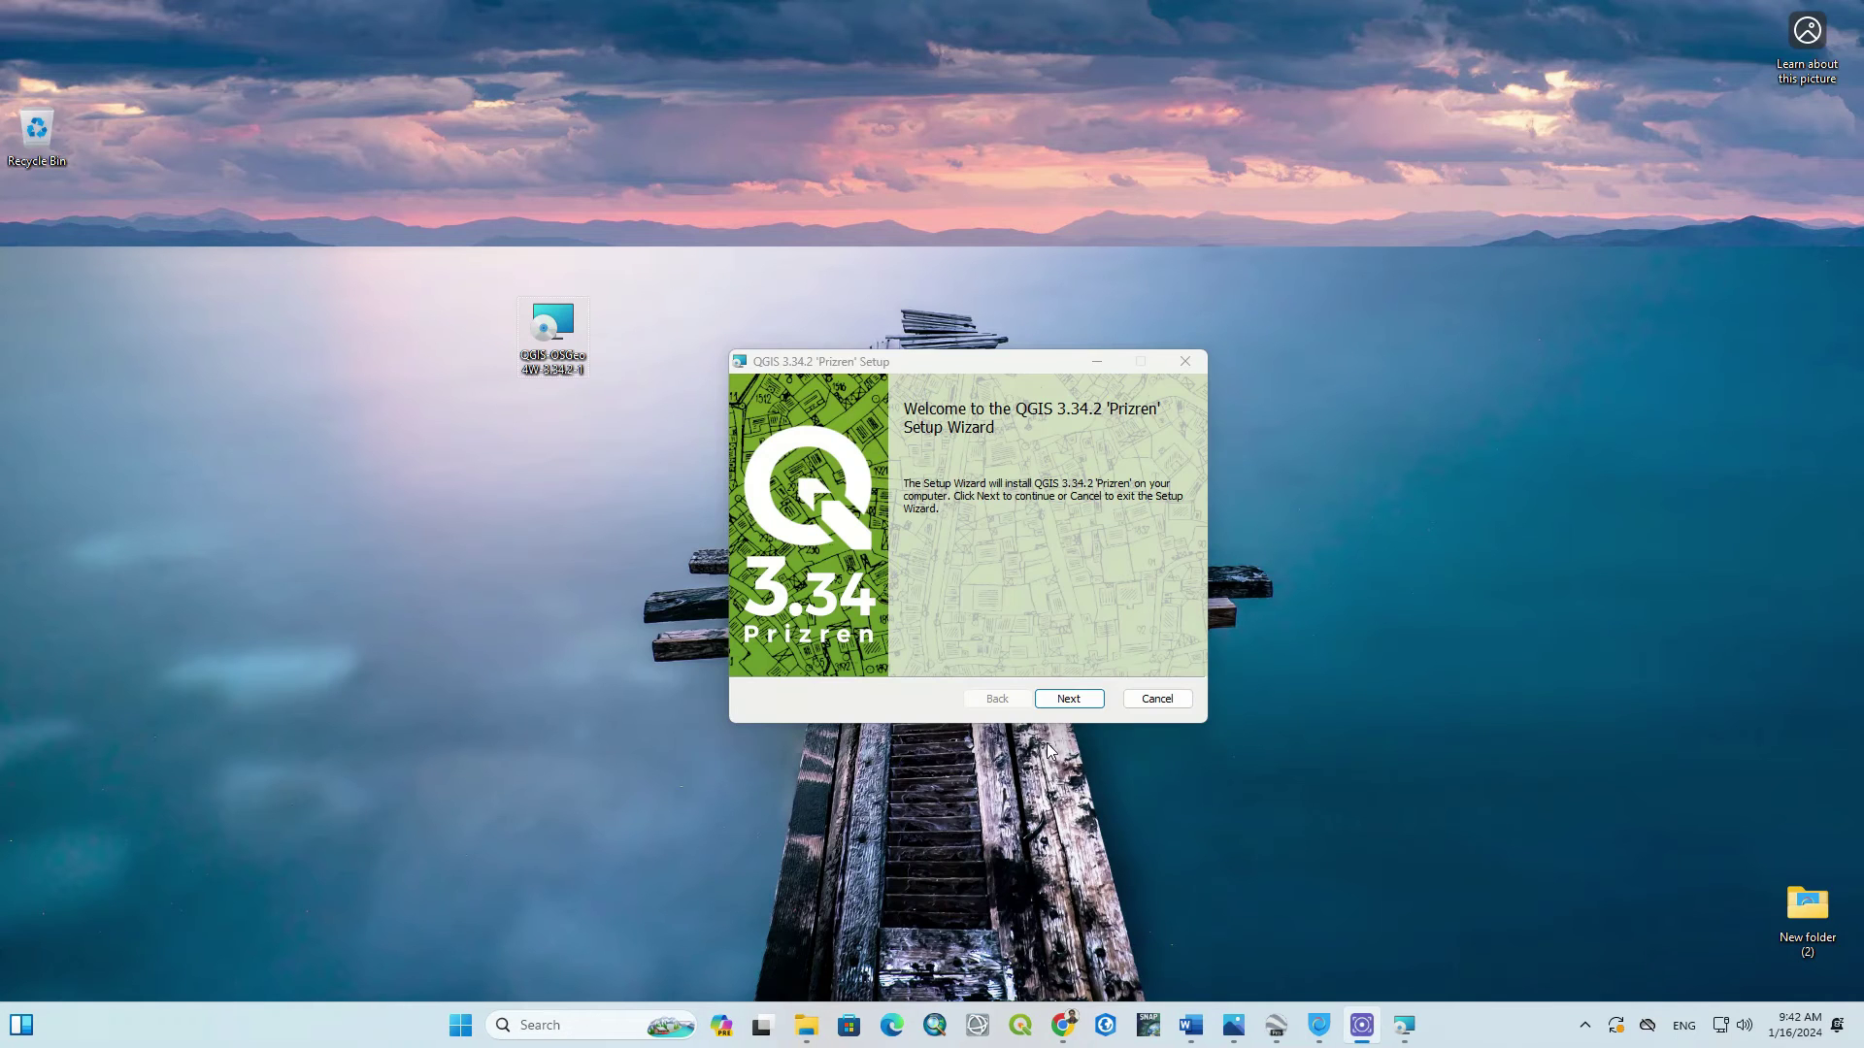
{"action": "left_click", "coordinate": [1070, 699]}
{"action": "left_click", "coordinate": [797, 655]}
{"action": "left_click", "coordinate": [1092, 703]}
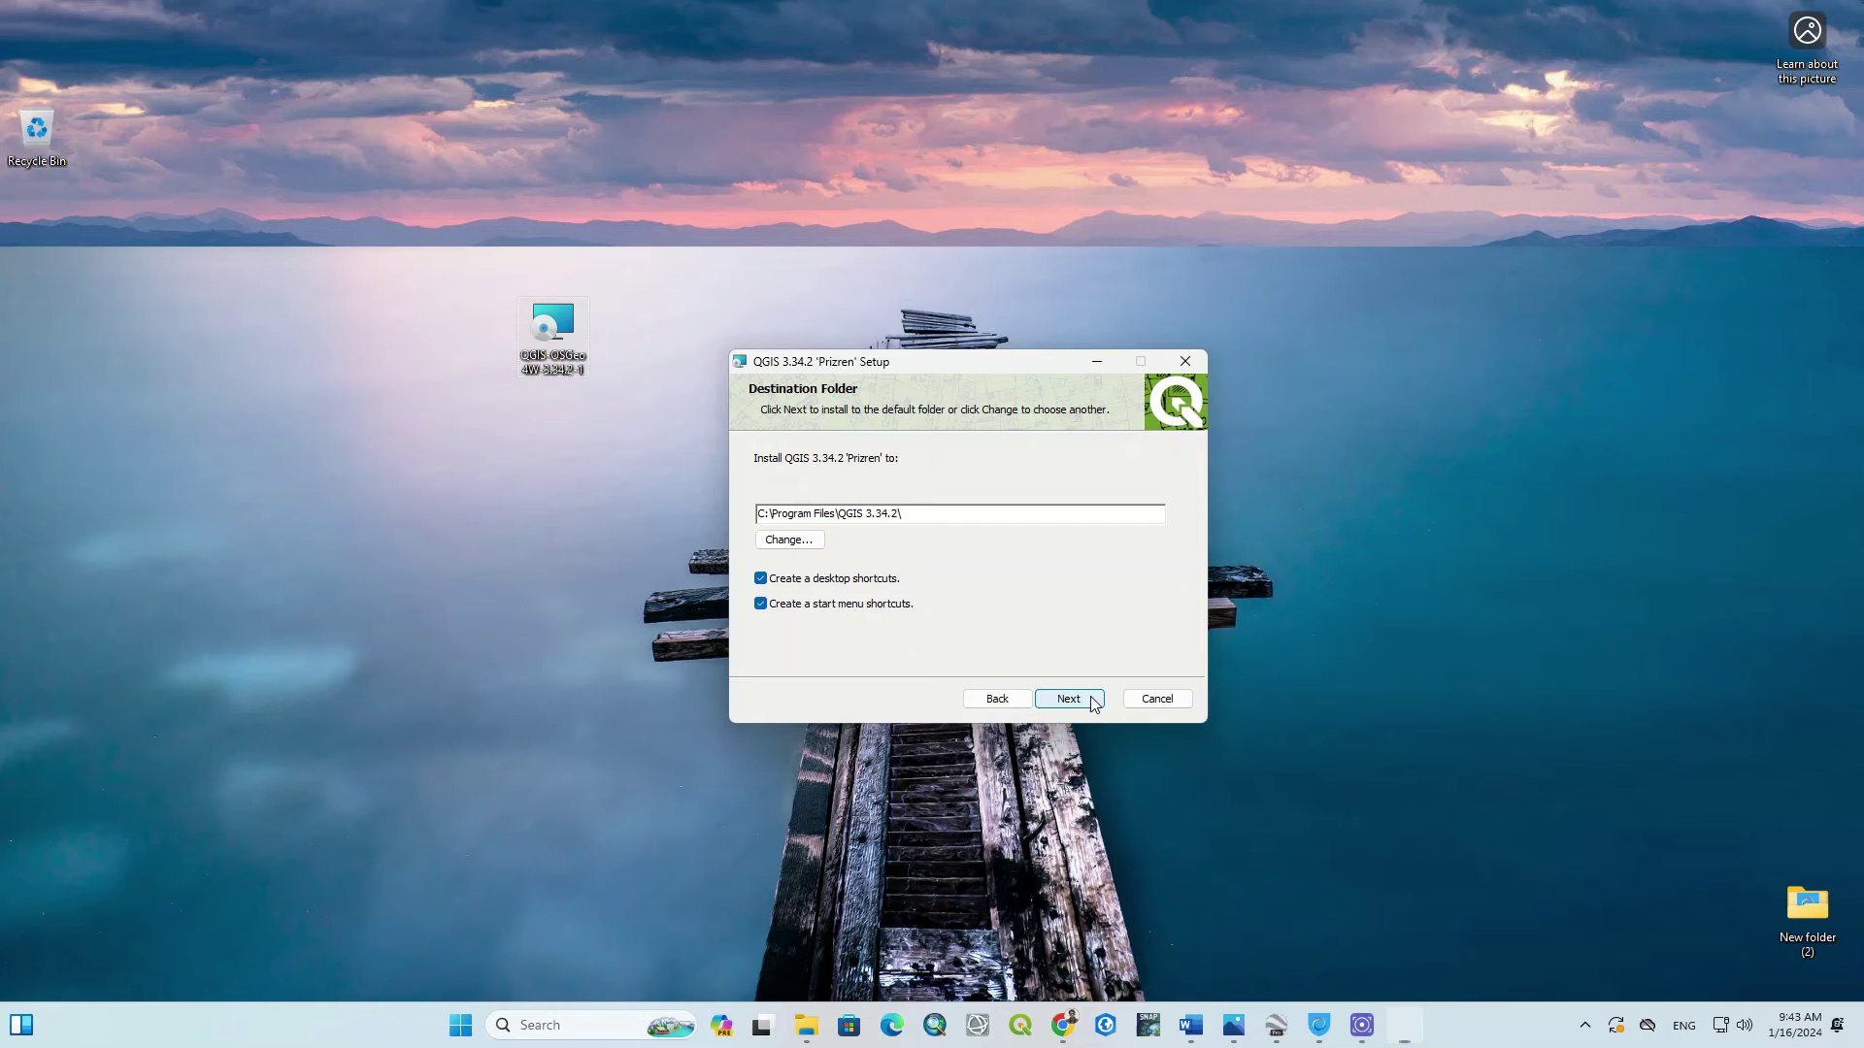
{"action": "left_click", "coordinate": [1093, 701]}
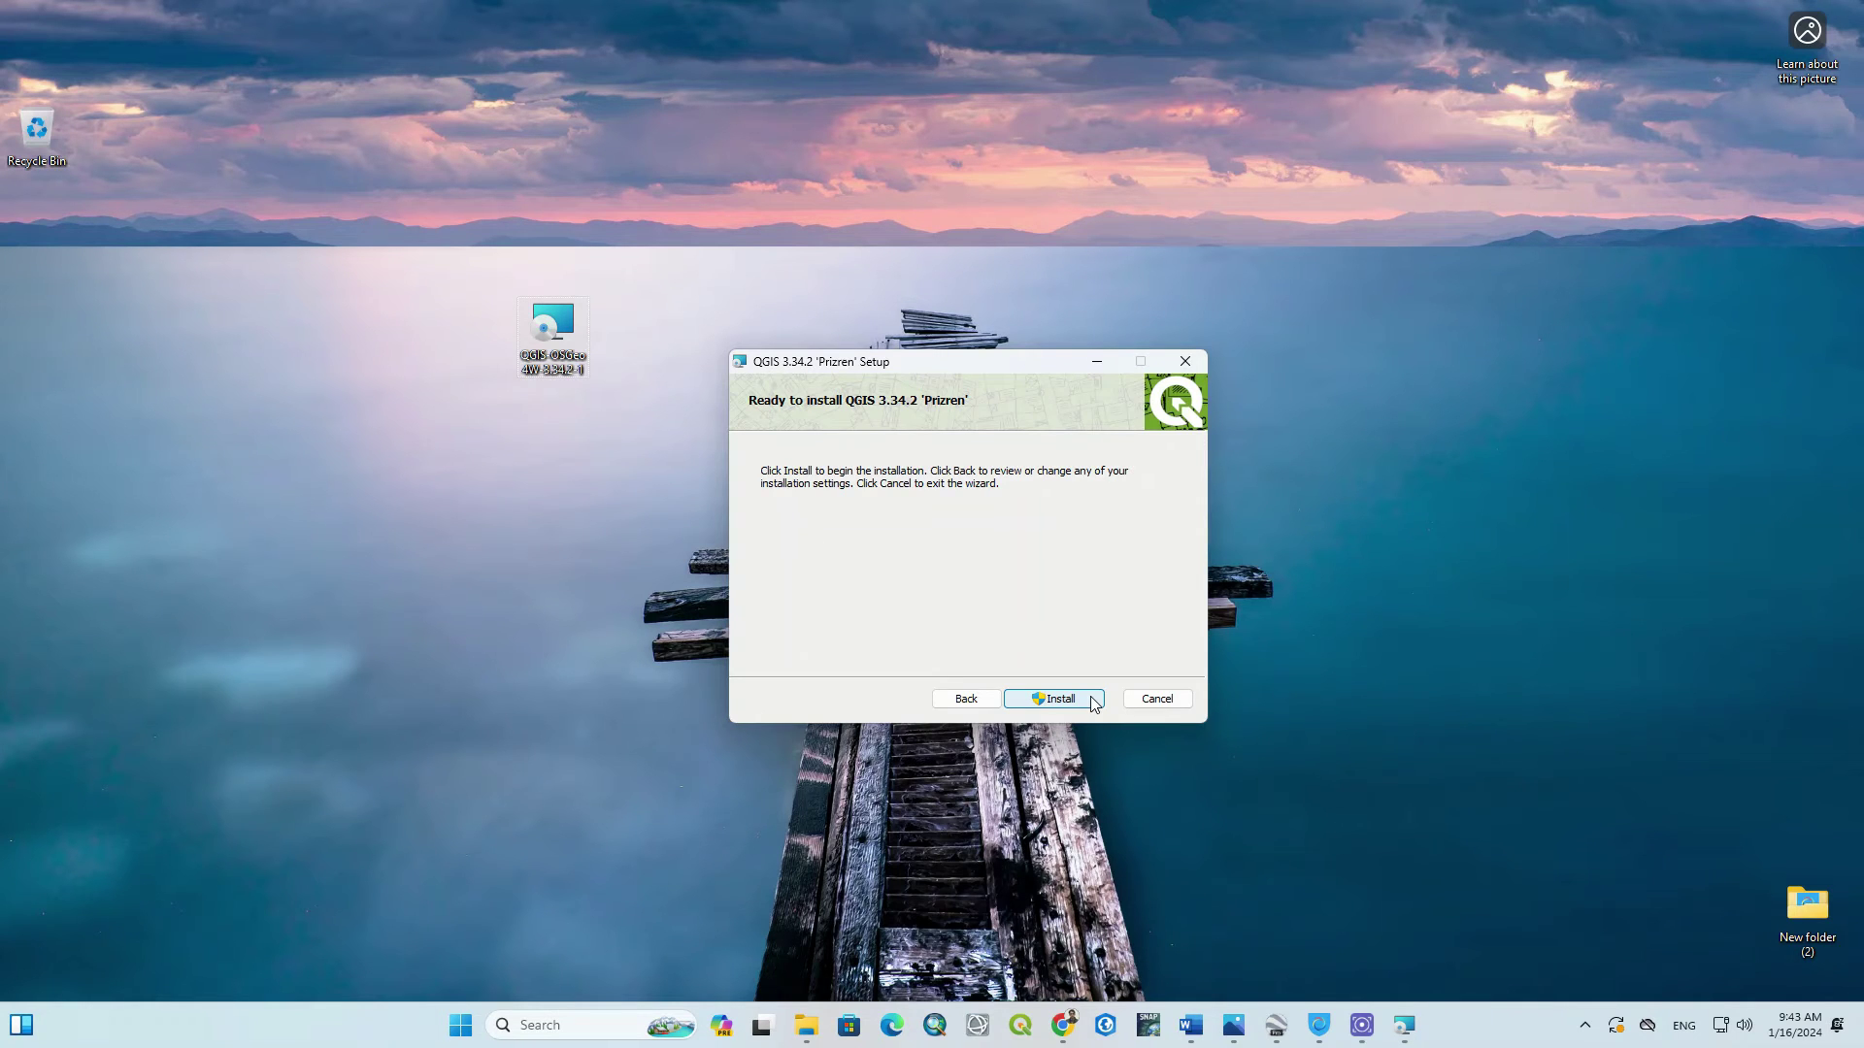
Step: Run the QGIS 3.34.2 'Prizren' installation to completion, then close the wizard with Finish
{"action": "left_click", "coordinate": [1094, 701]}
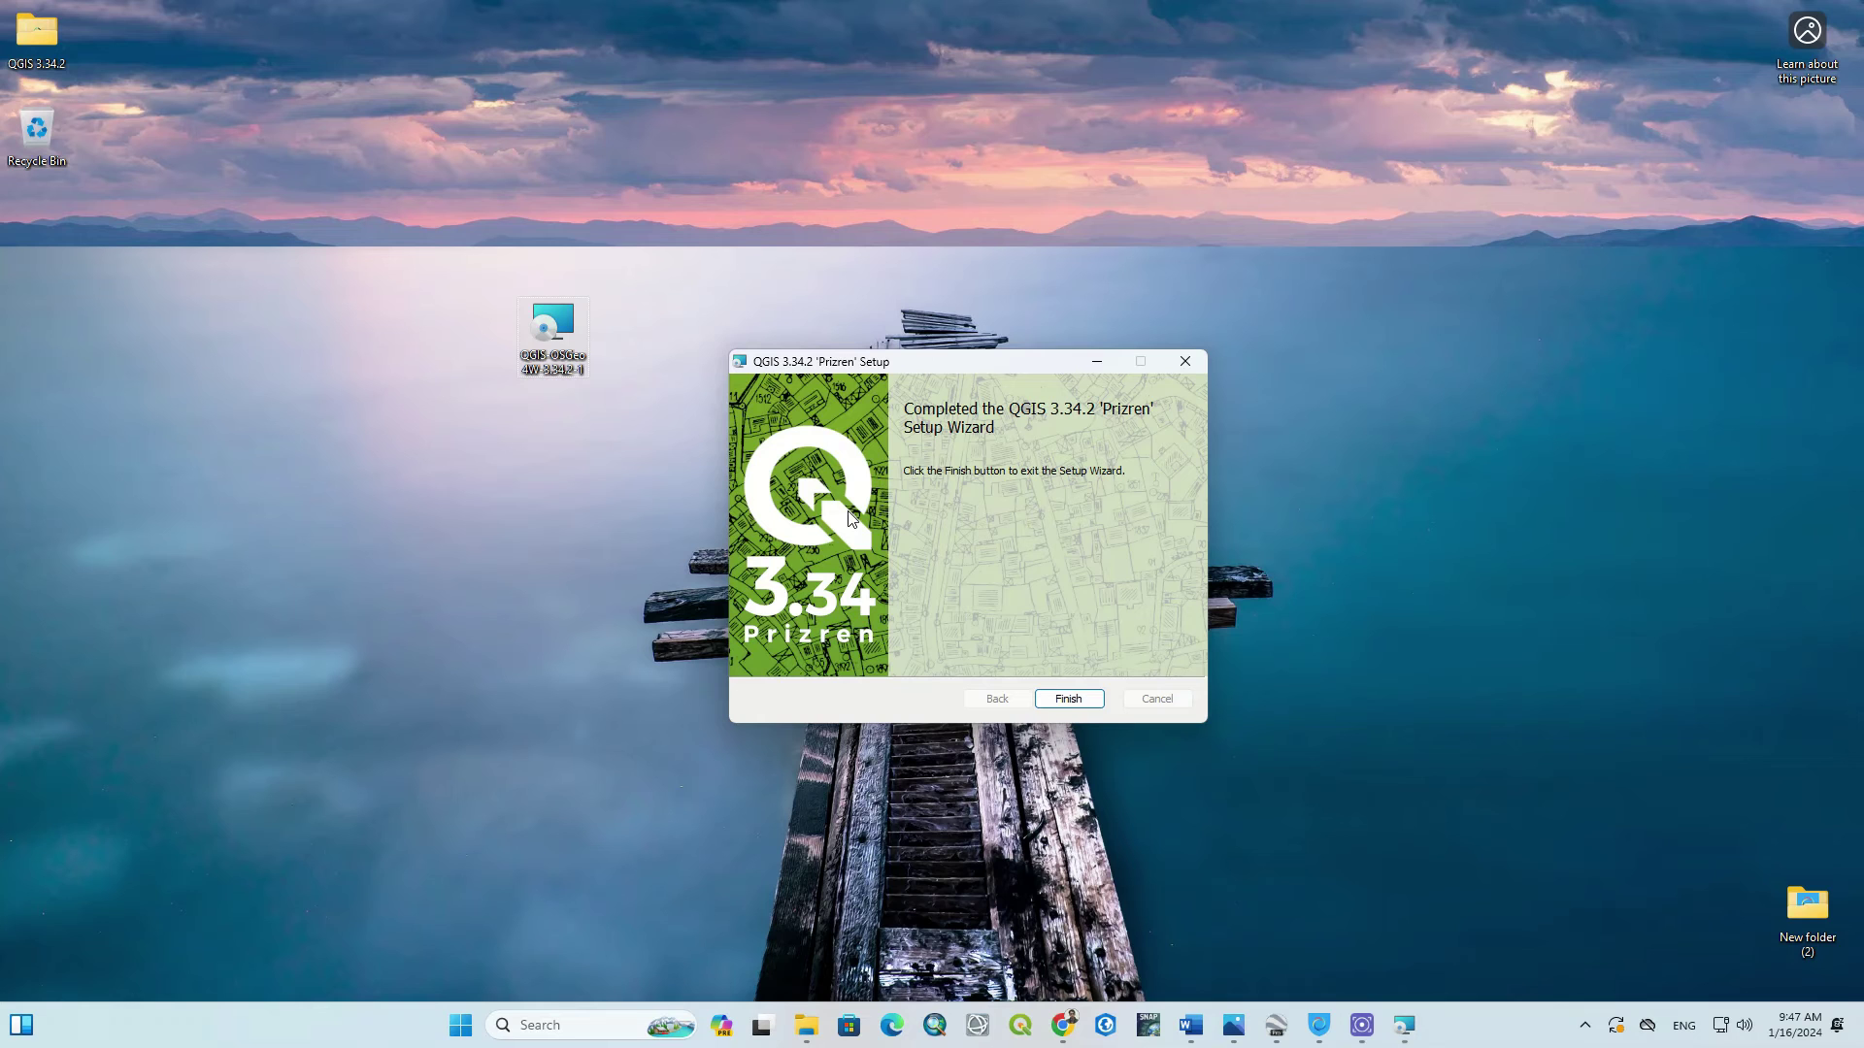
{"action": "left_click", "coordinate": [1072, 702]}
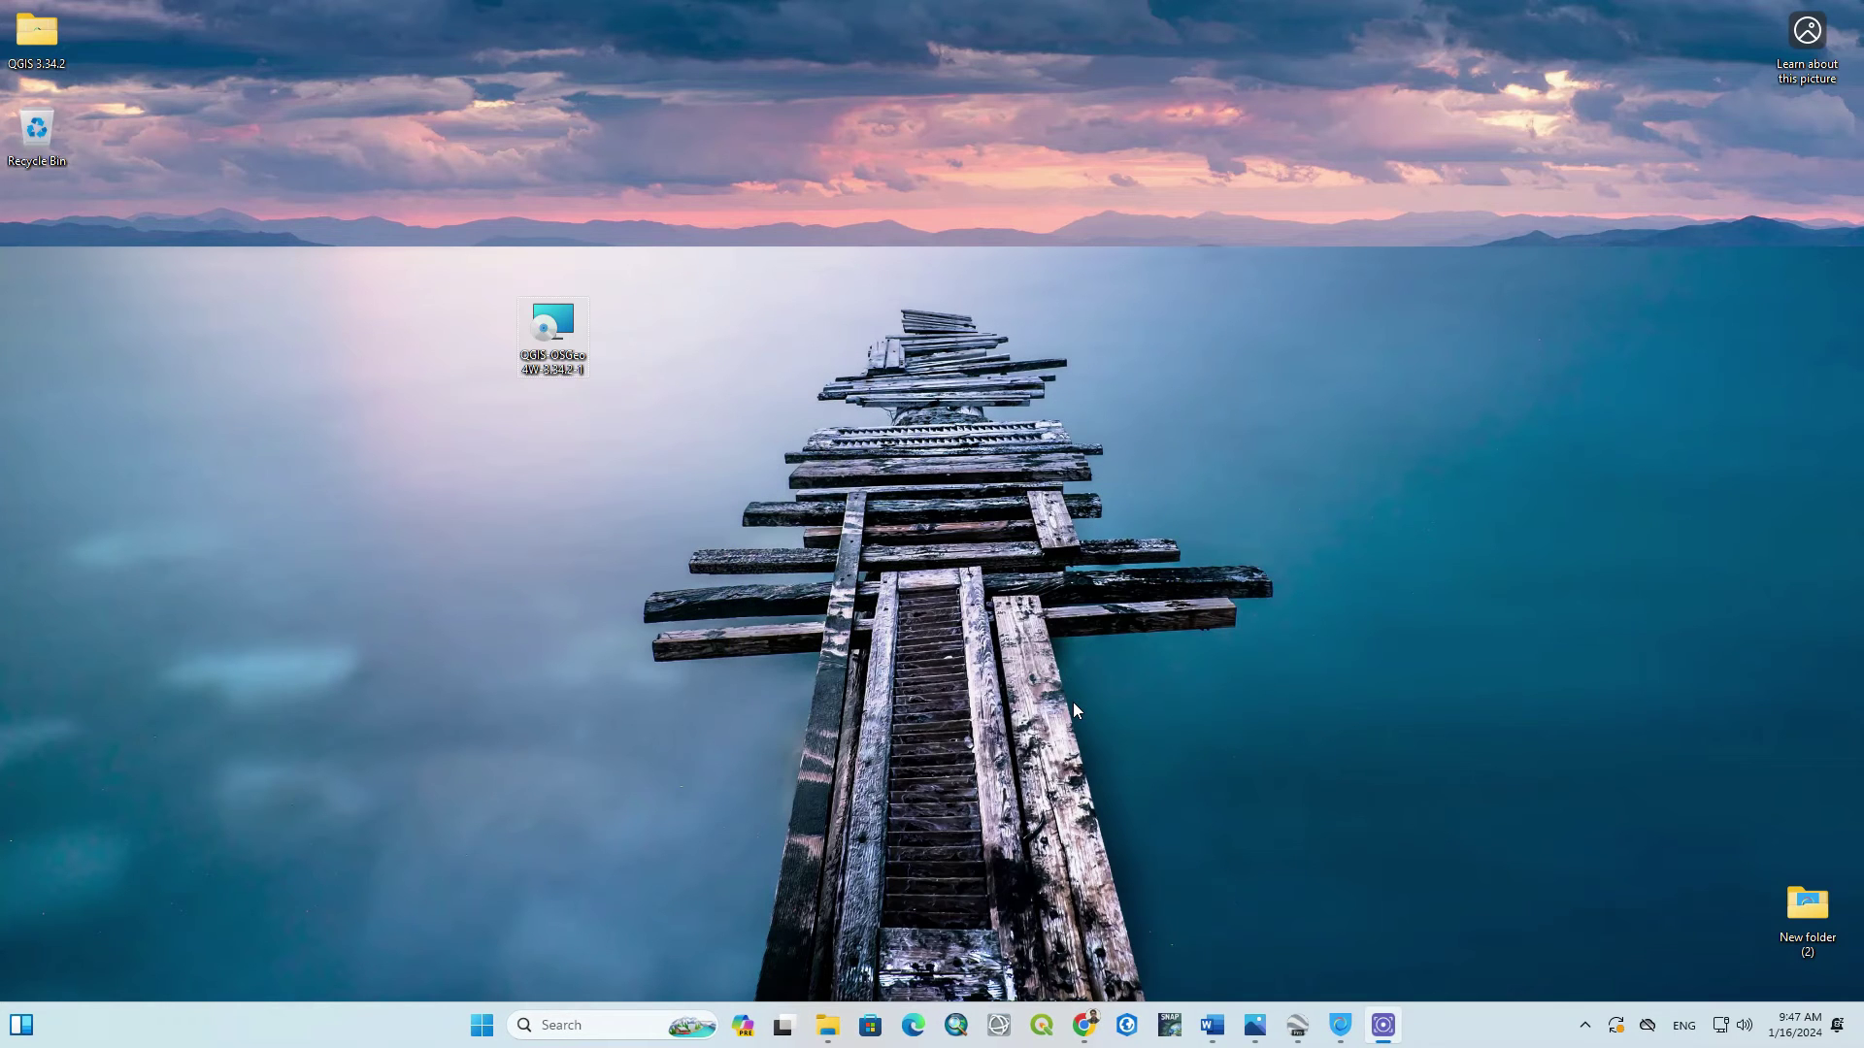
Step: Search Windows for QGIS and launch the QGIS Desktop 3.34.2 best match
{"action": "left_click", "coordinate": [568, 1031]}
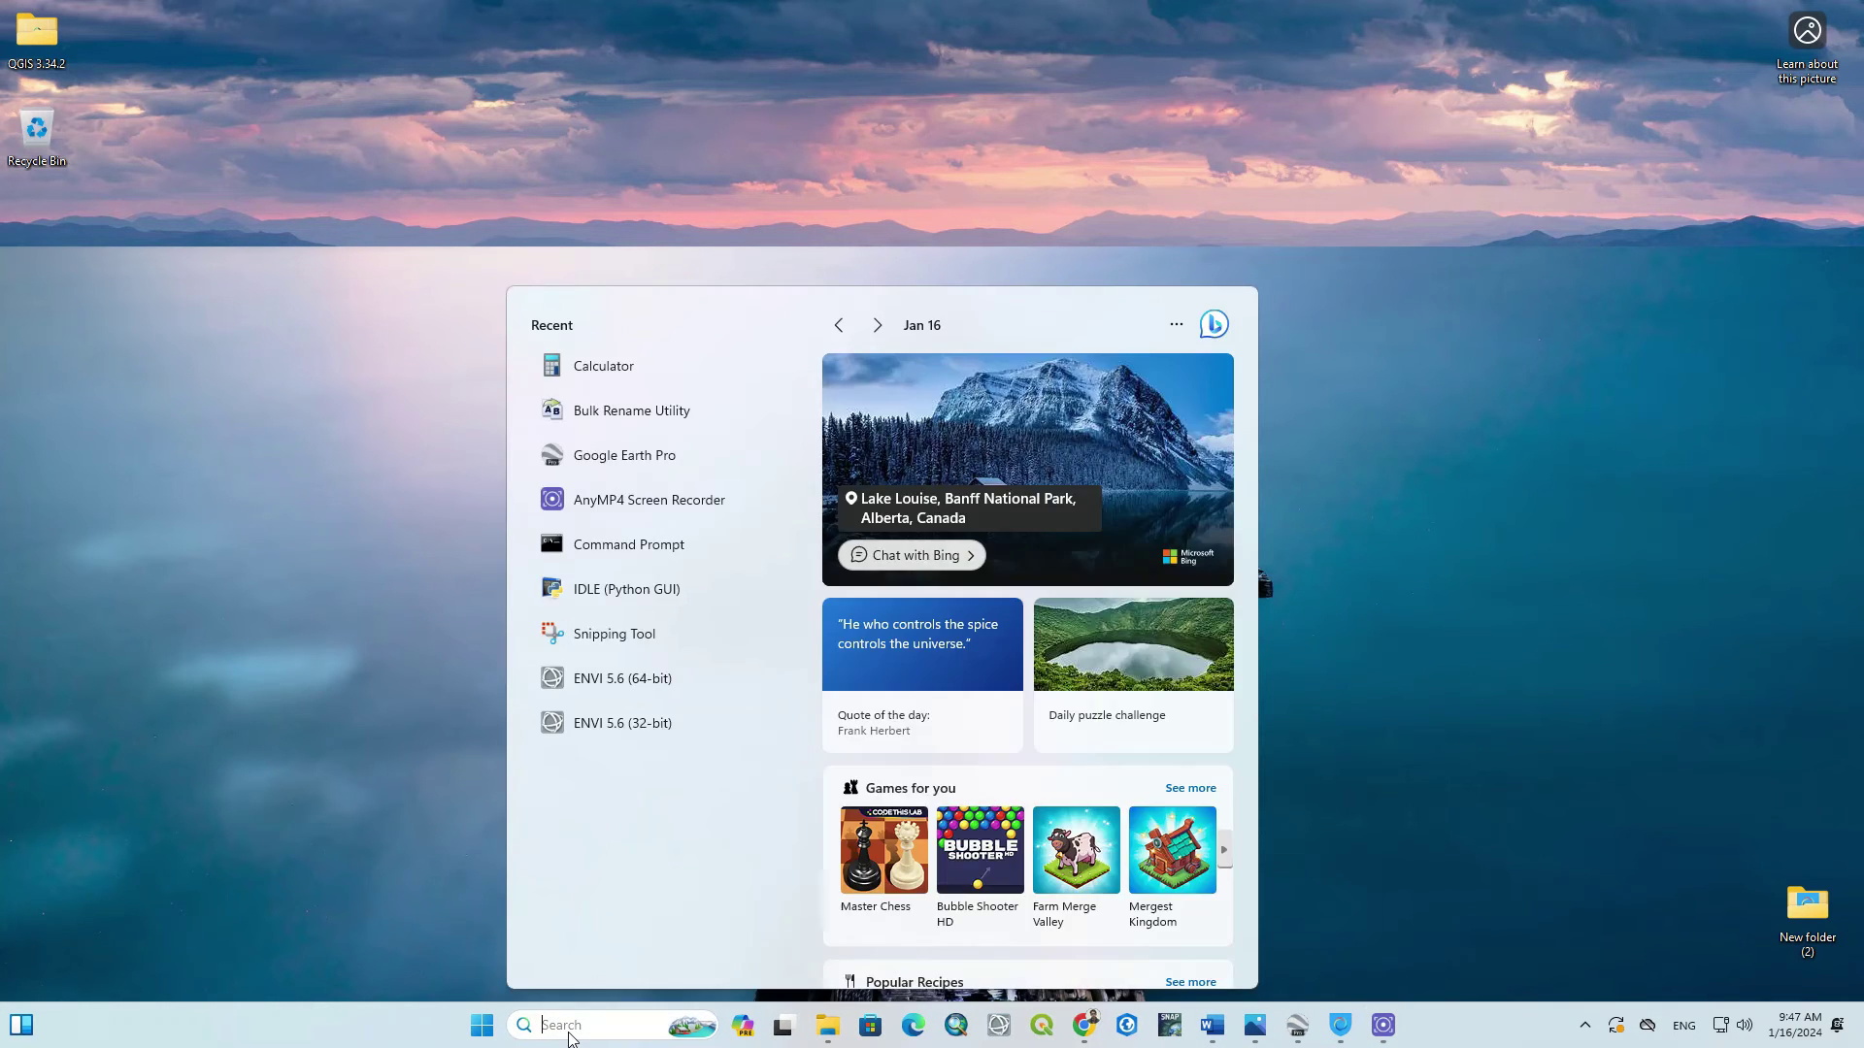
{"action": "type", "text": "QG"}
{"action": "type", "text": "IS"}
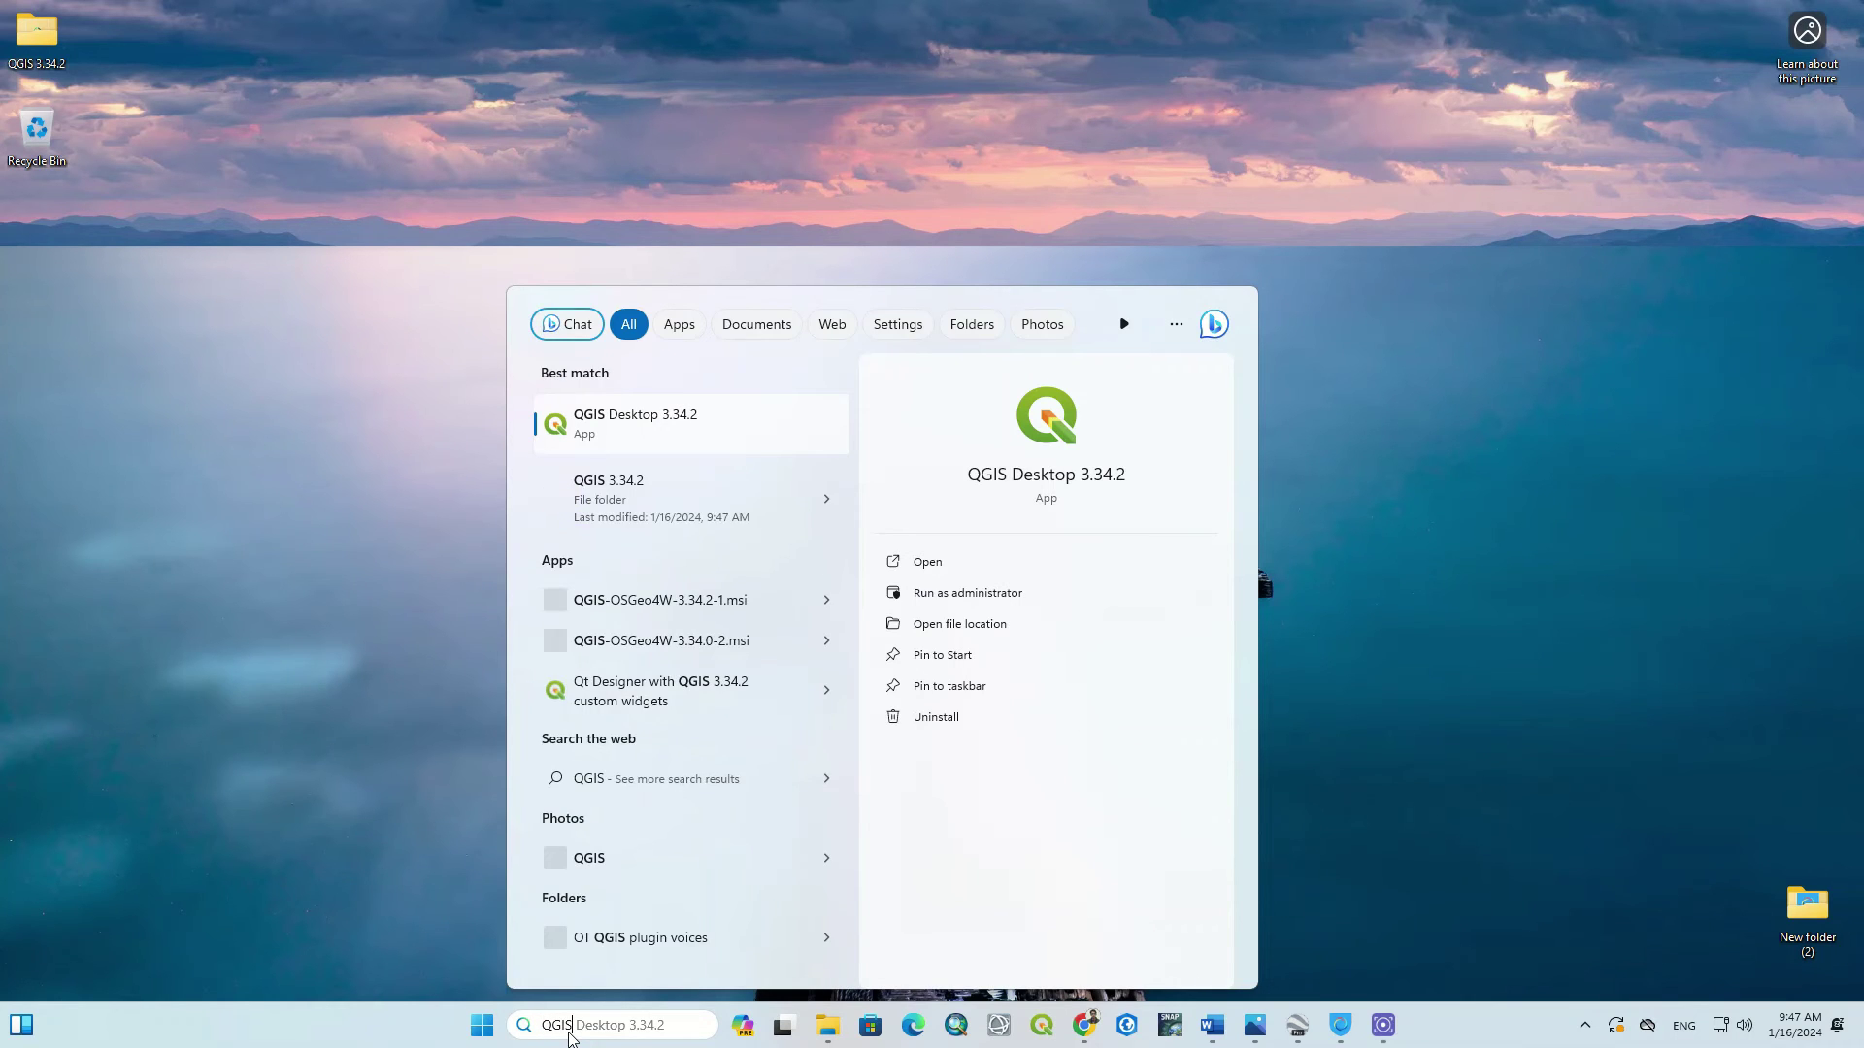
{"action": "left_click", "coordinate": [729, 425]}
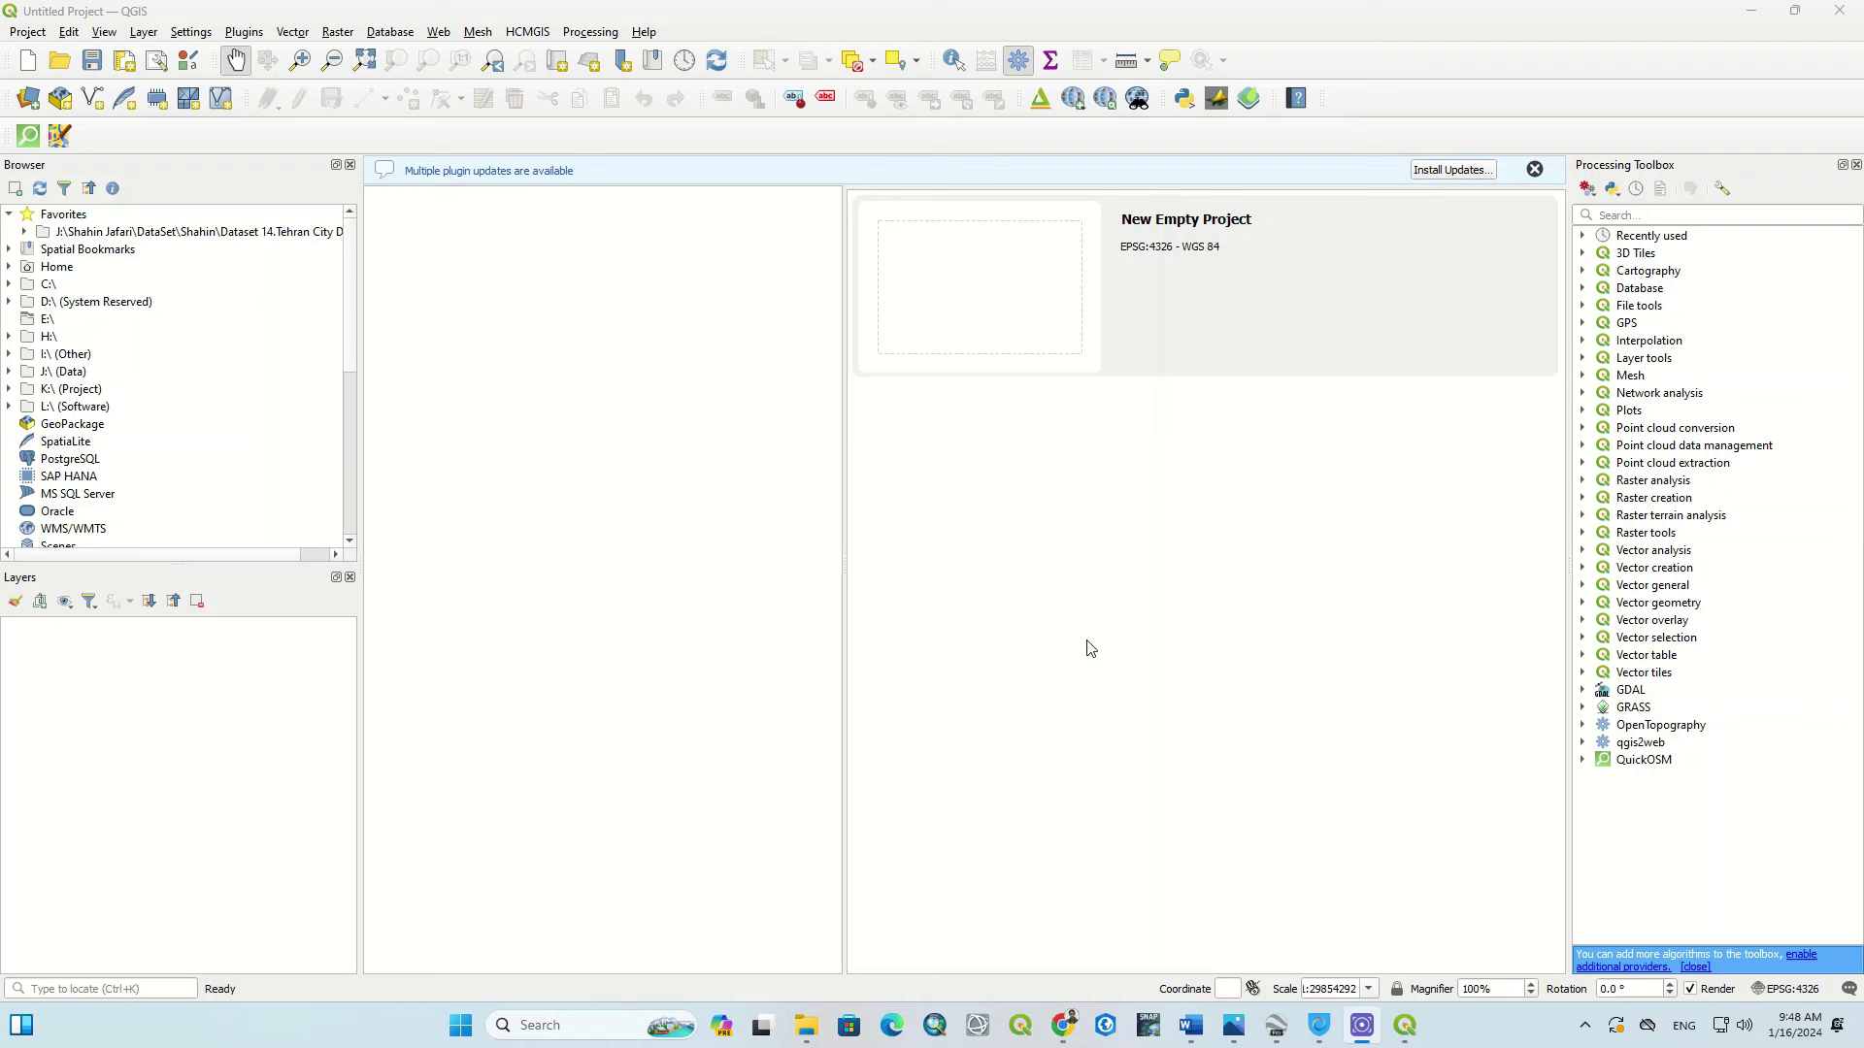
Step: Create a new empty project, upgrade HCMGIS and QuickMapServices, and close the Plugins manager
{"action": "double_click", "coordinate": [1015, 296]}
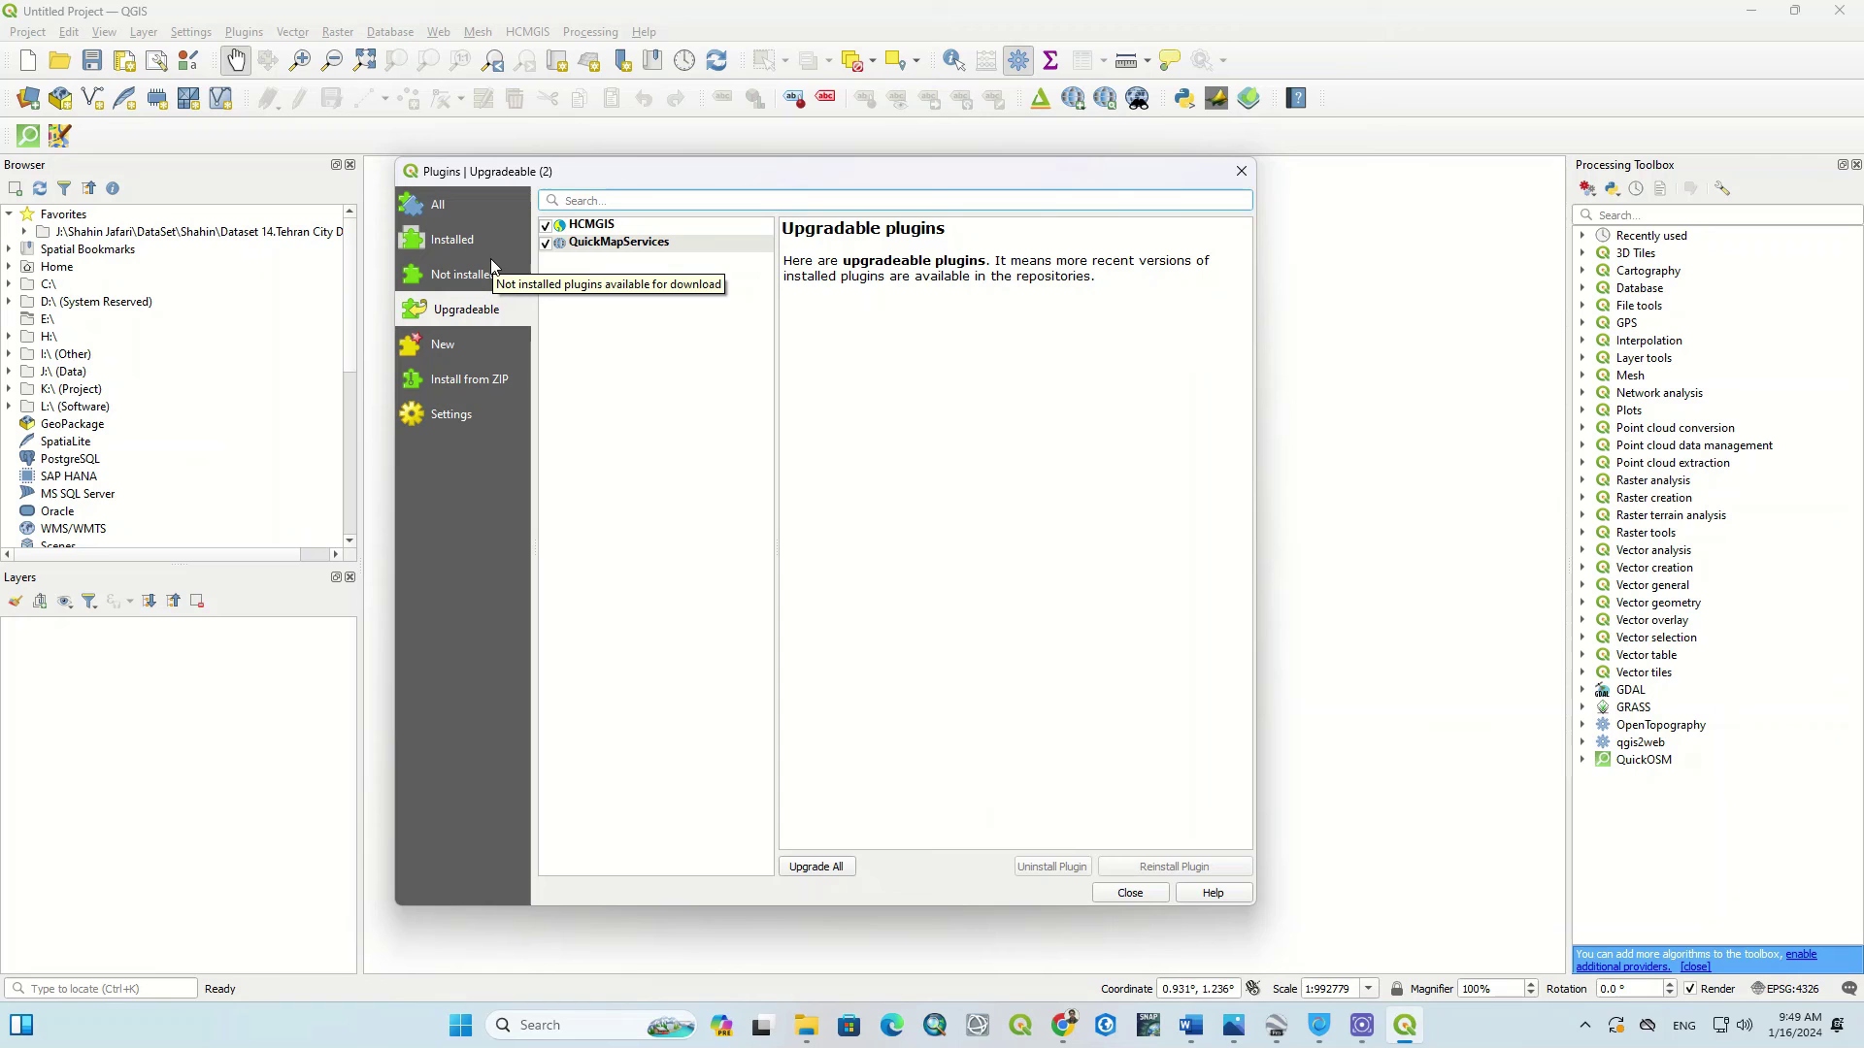
{"action": "left_click", "coordinate": [820, 869]}
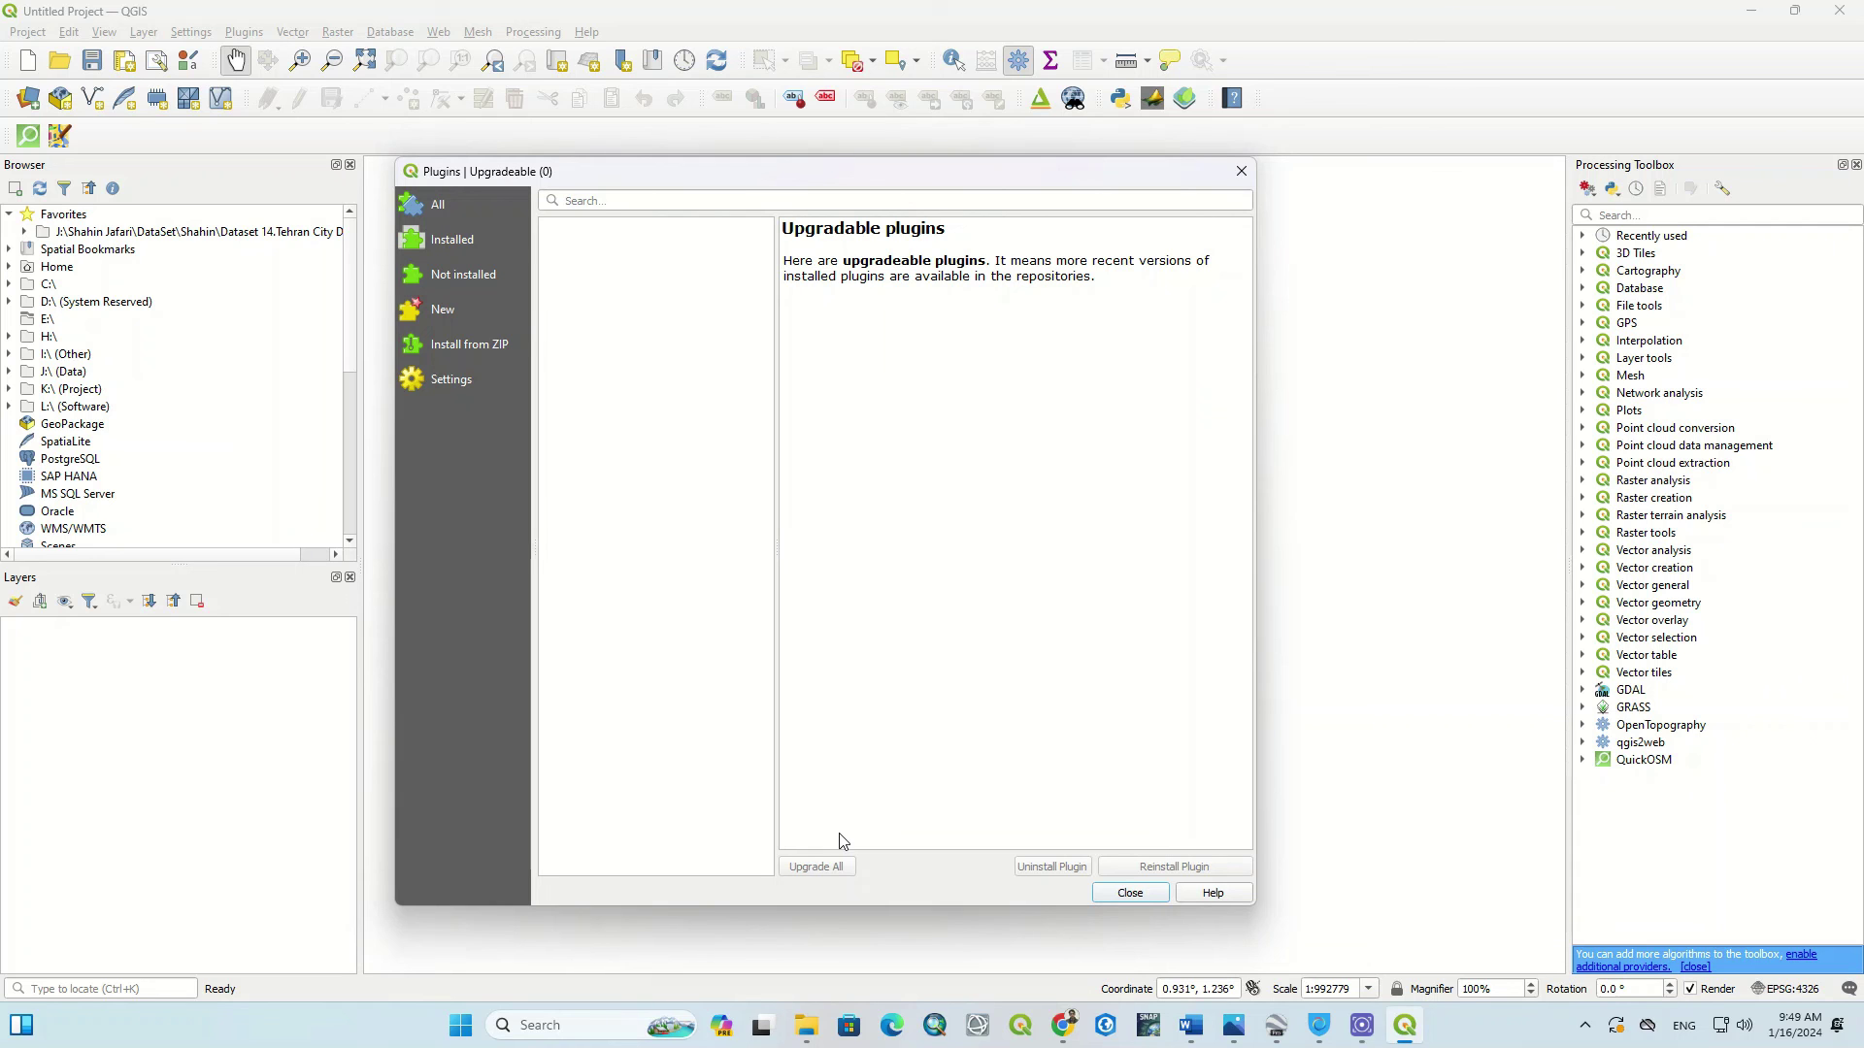
{"action": "left_click", "coordinate": [1241, 172]}
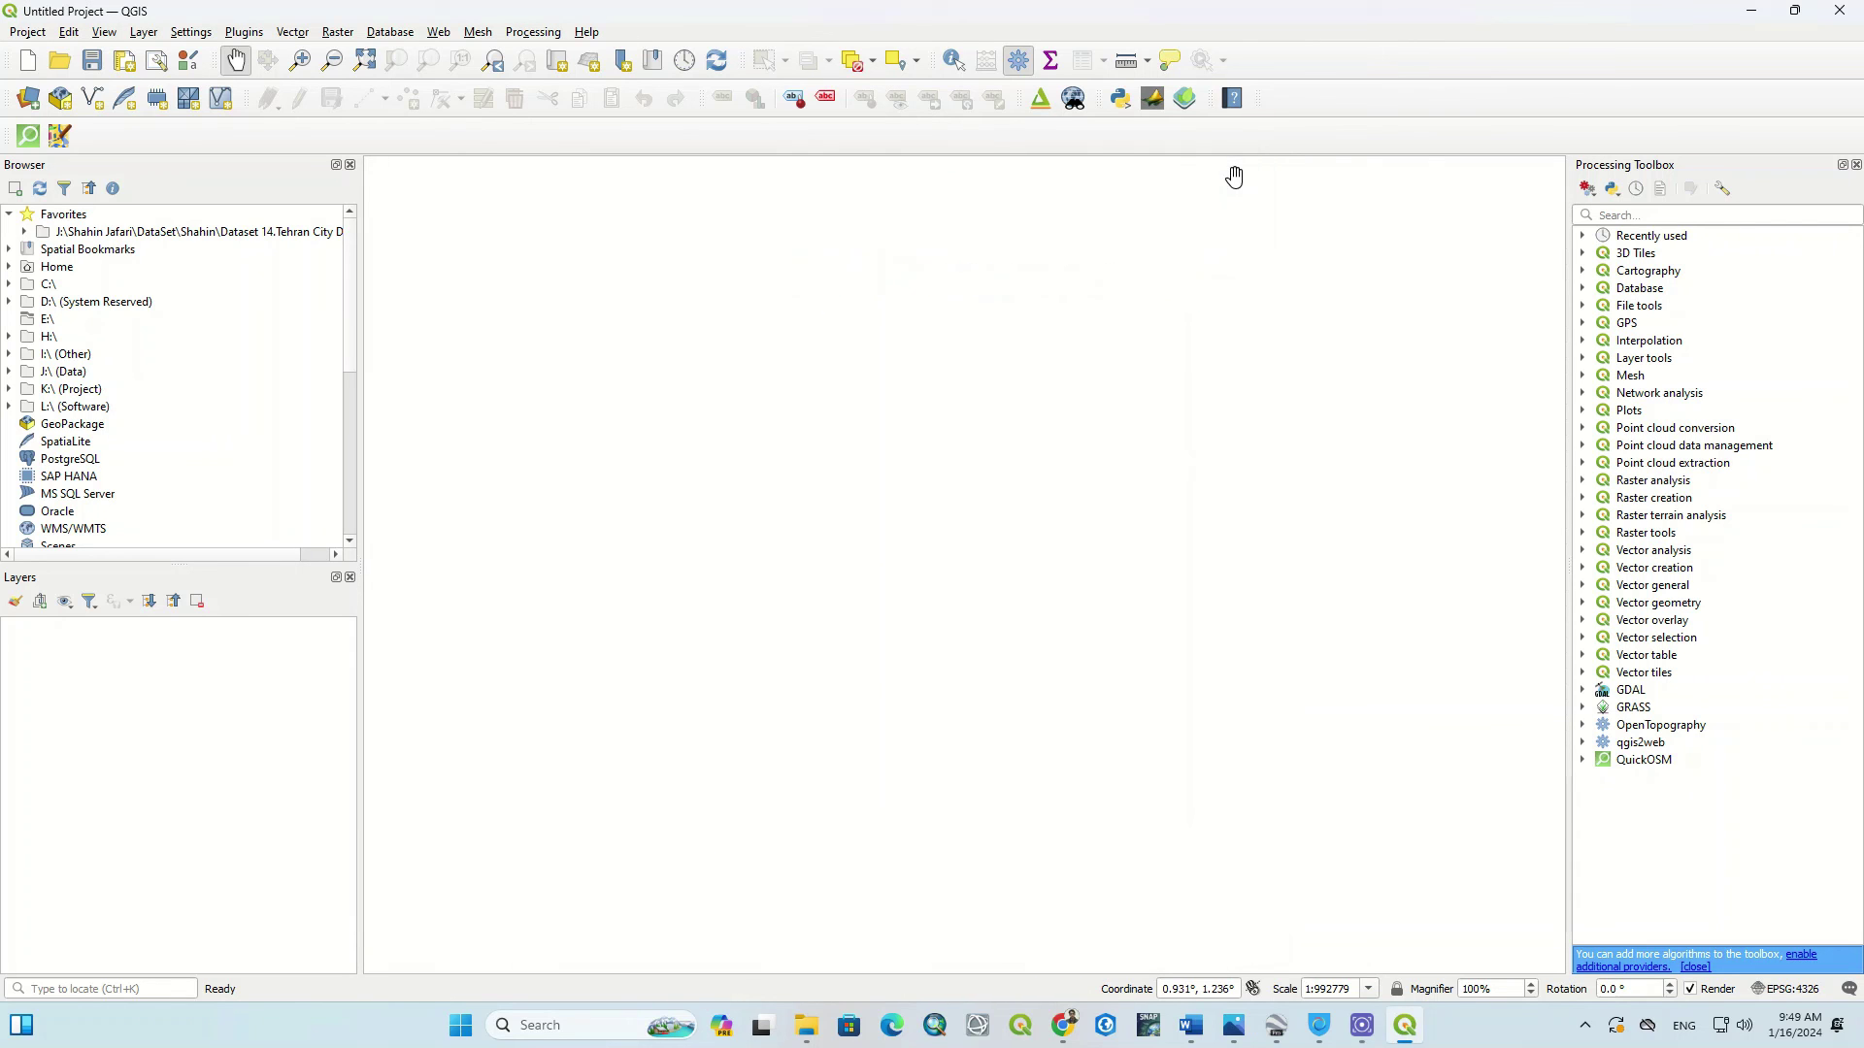
{"action": "left_click", "coordinate": [589, 32]}
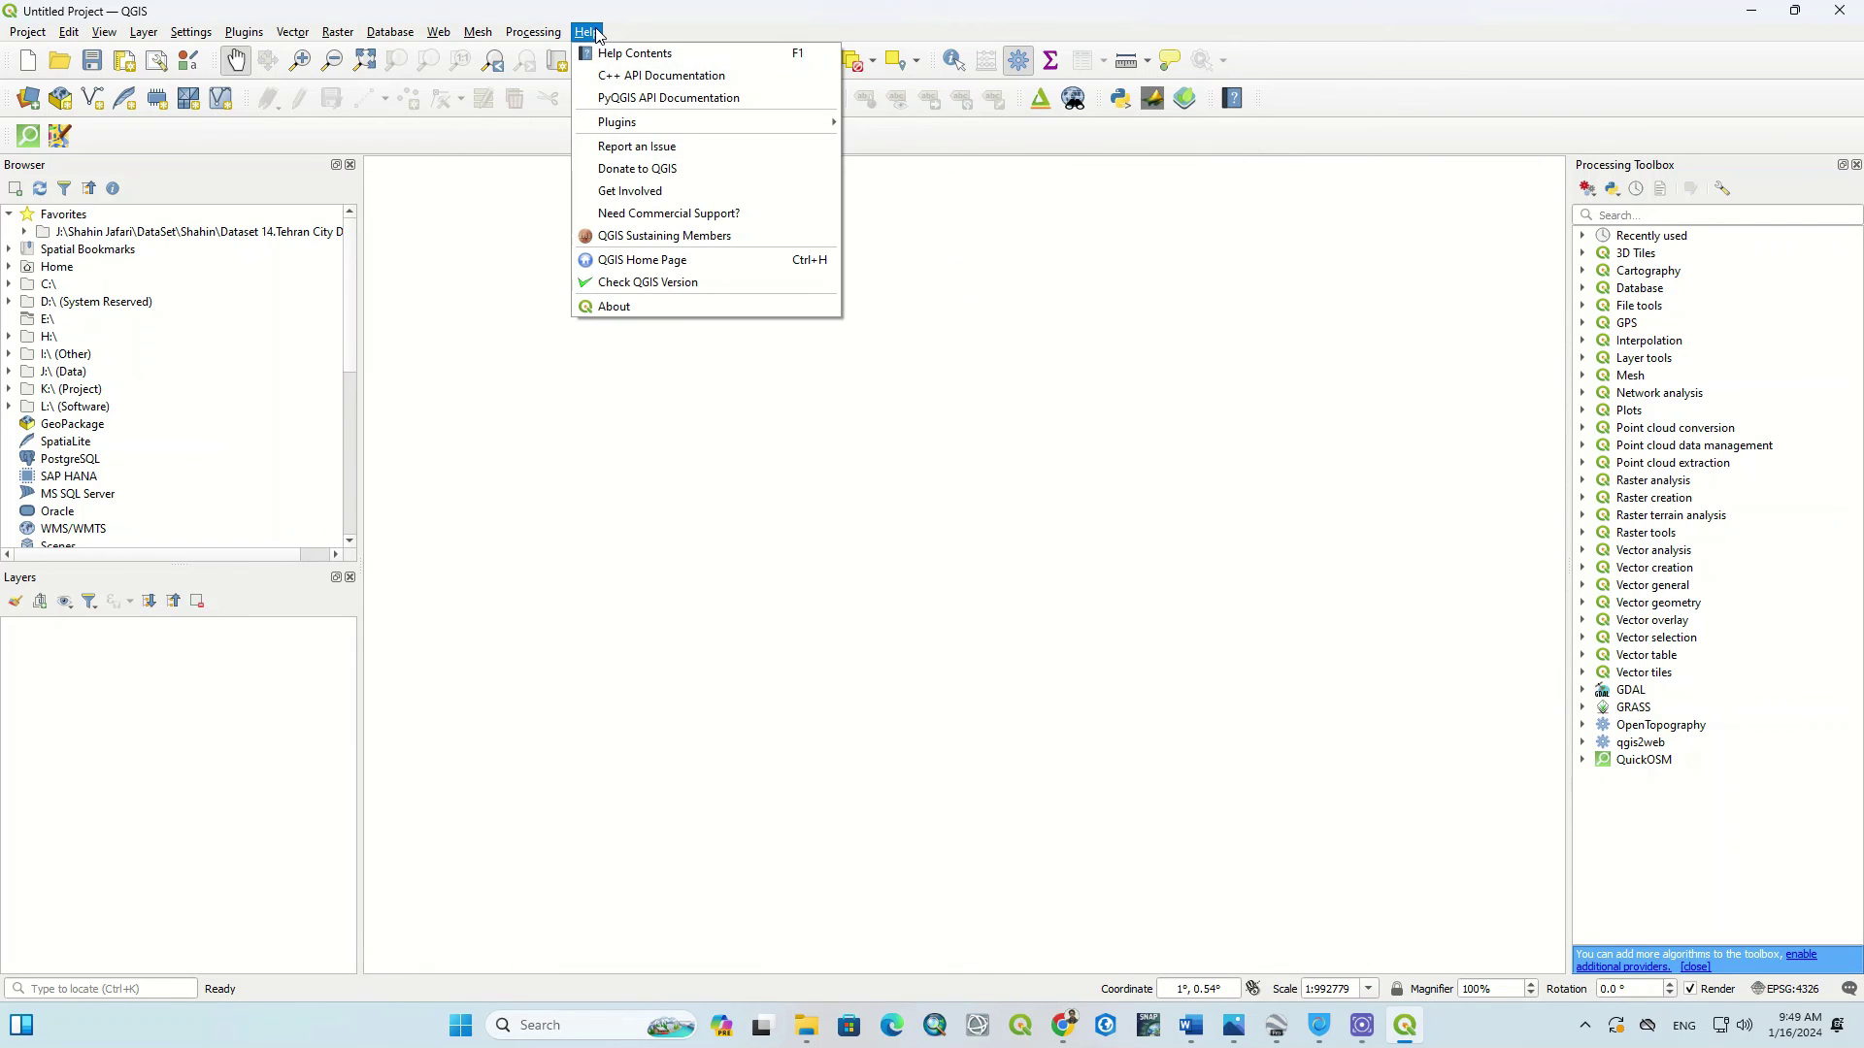
{"action": "left_click", "coordinate": [754, 294]}
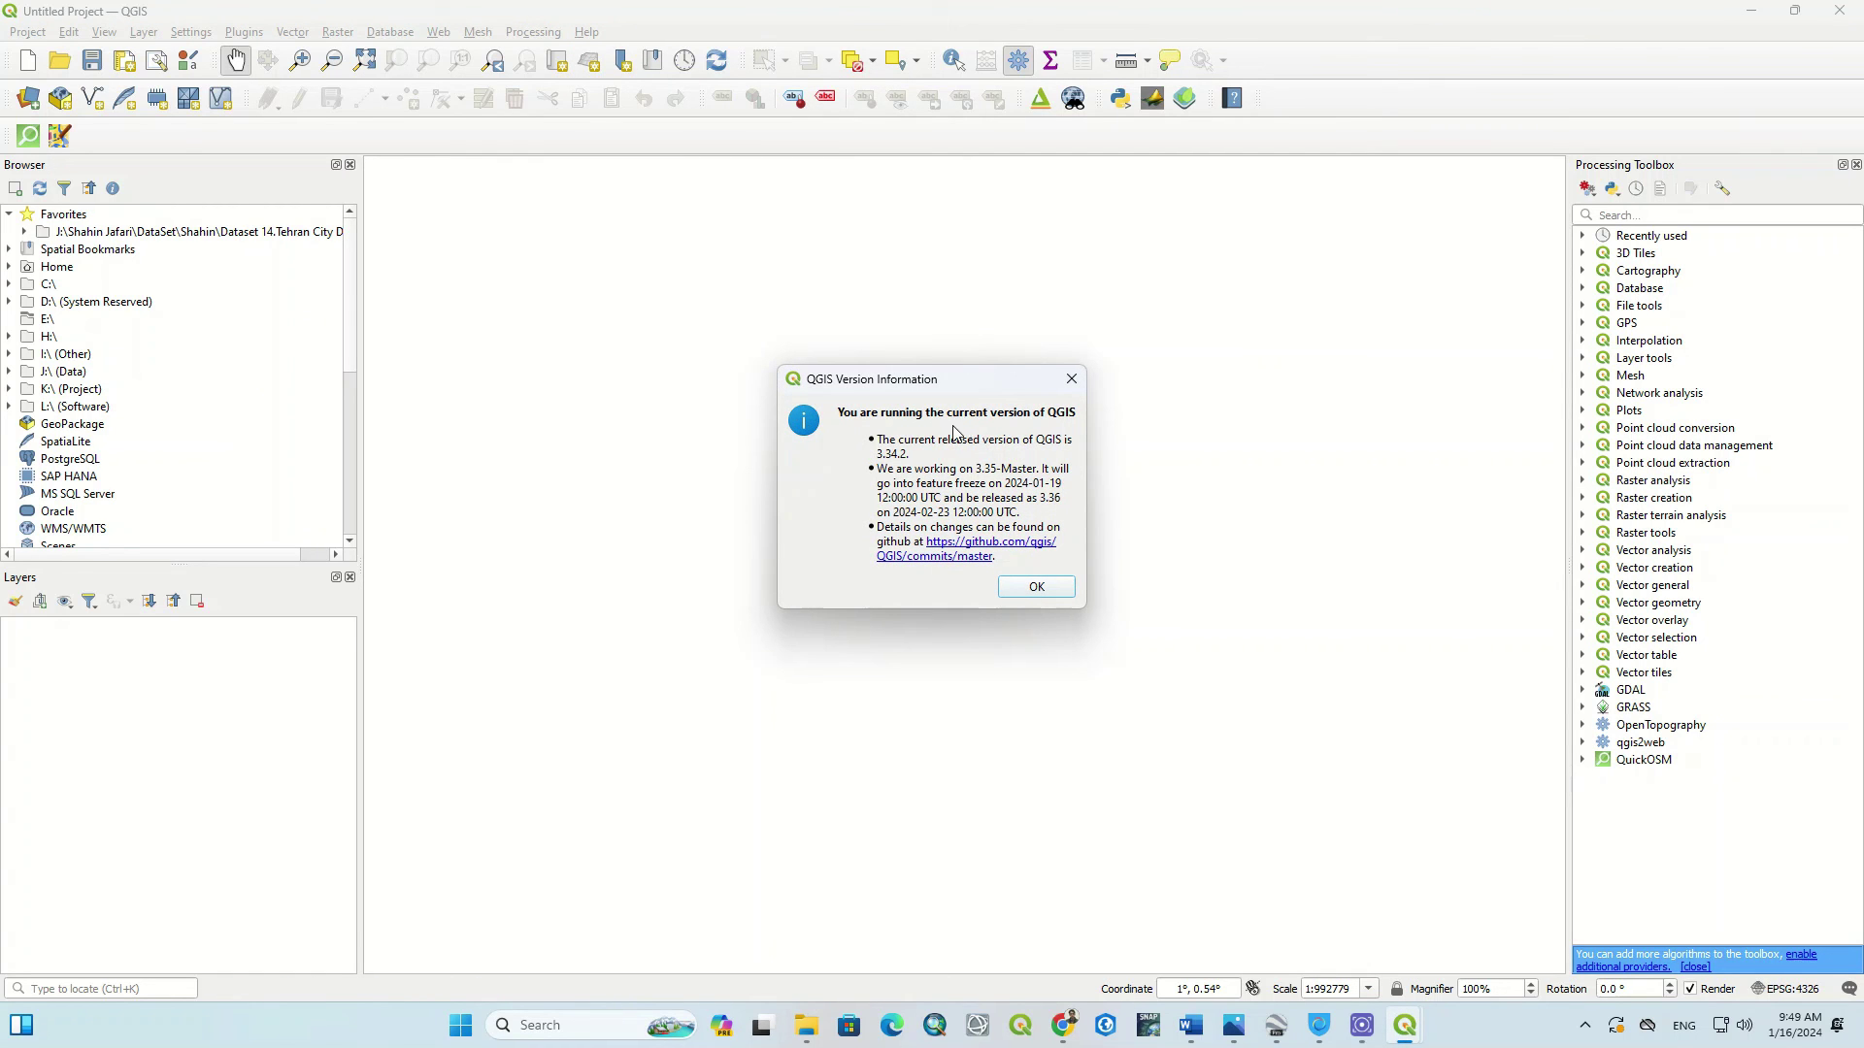
{"action": "triple_click", "coordinate": [889, 459]}
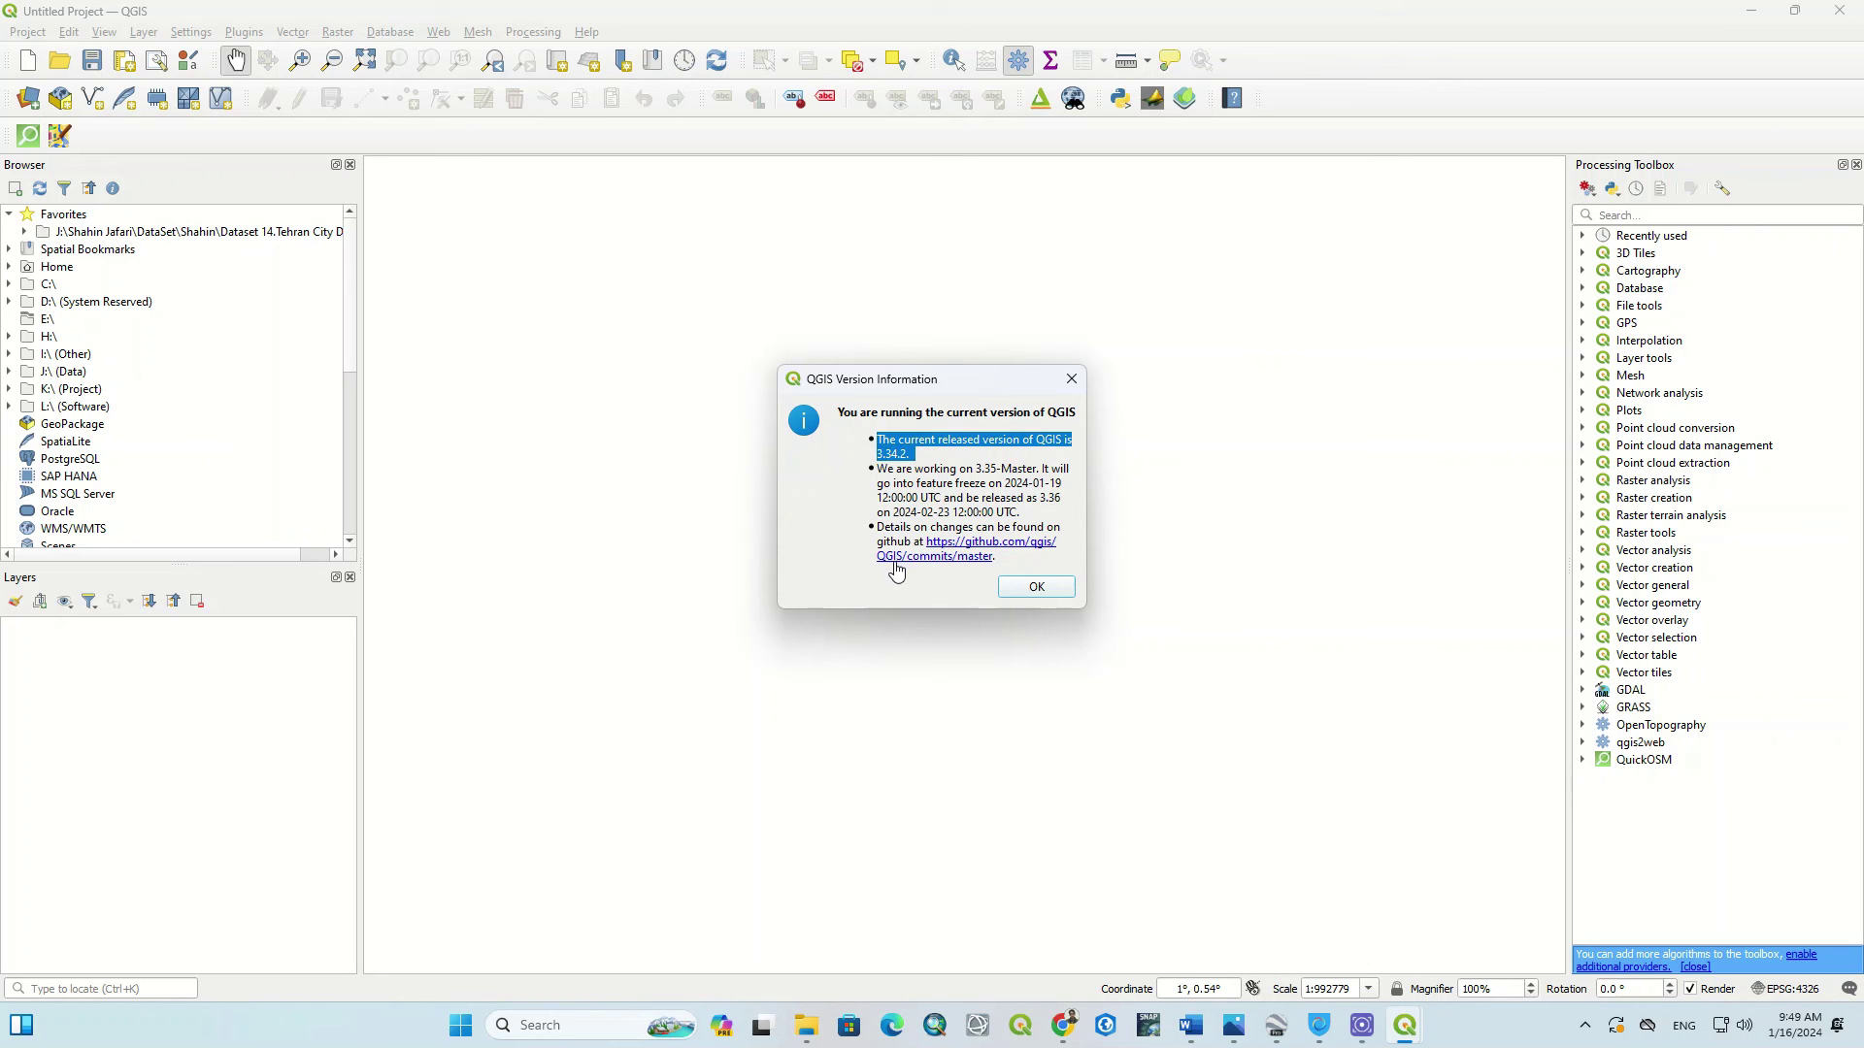
{"action": "left_click", "coordinate": [925, 484]}
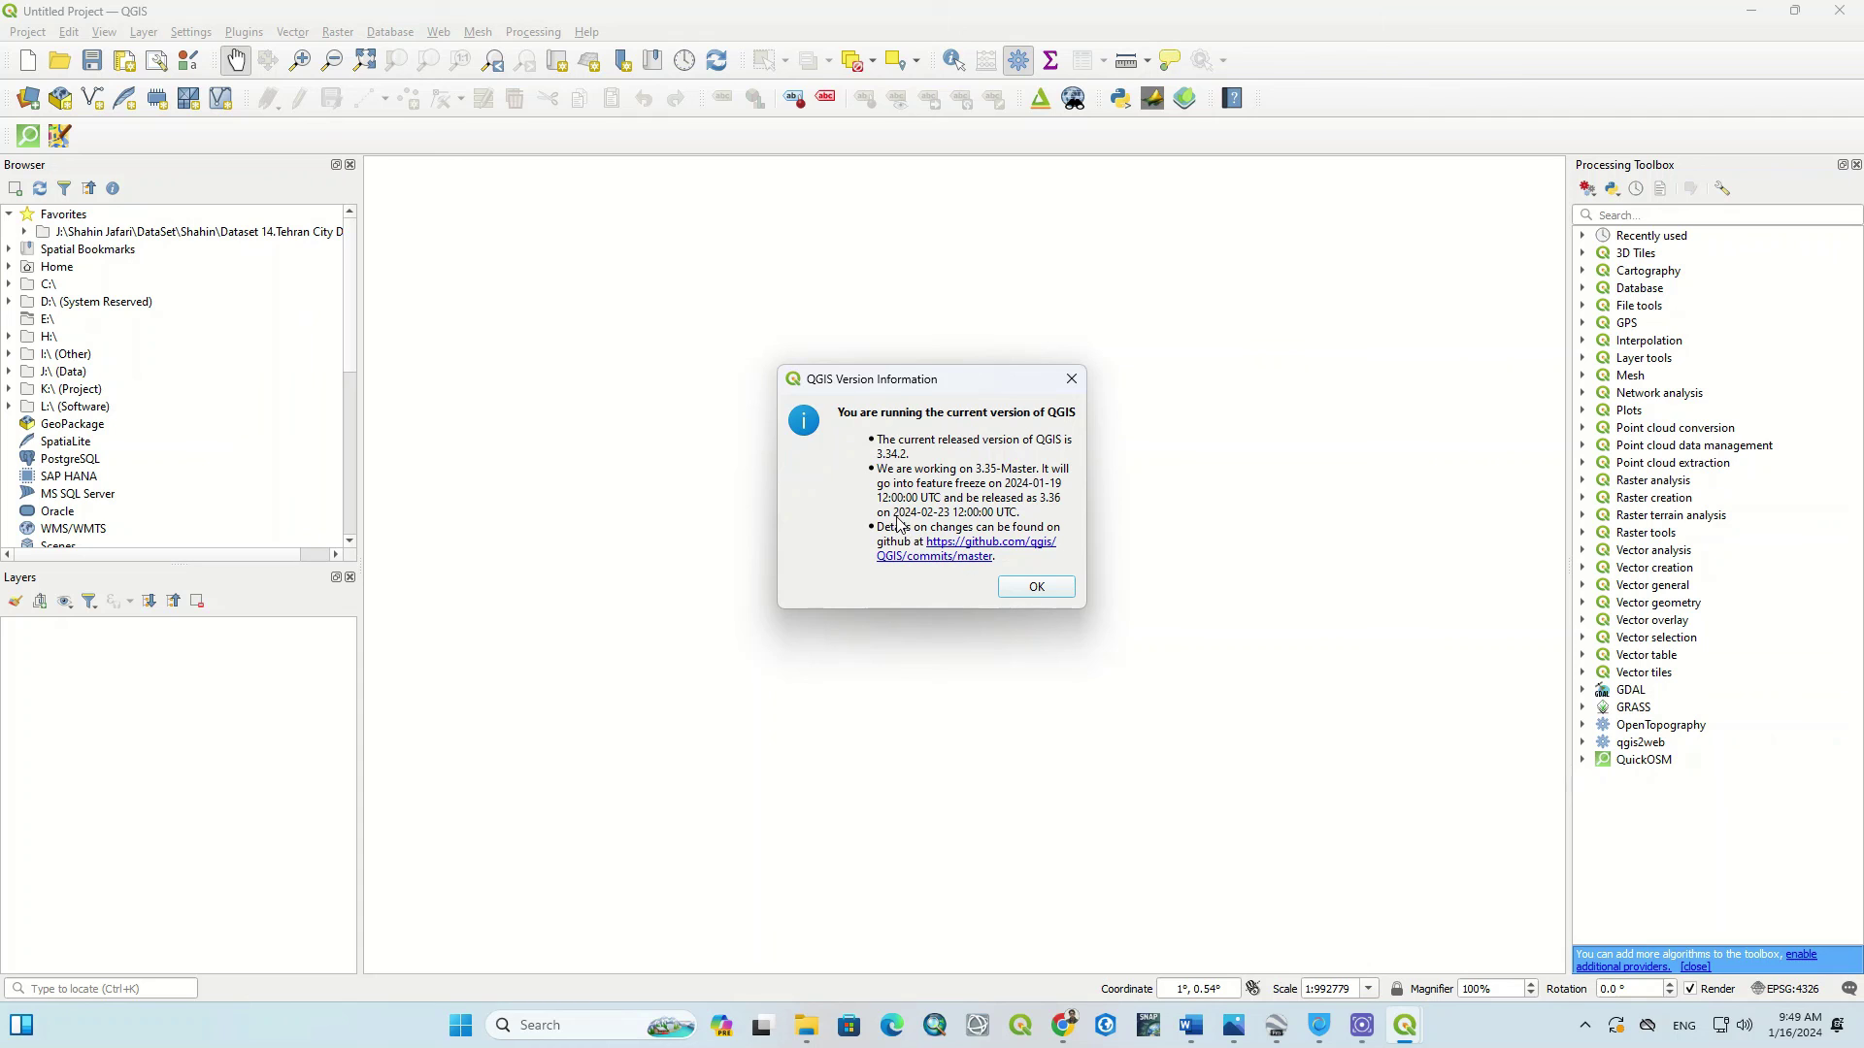
{"action": "left_click_drag", "start_coordinate": [893, 517], "coordinate": [996, 530]}
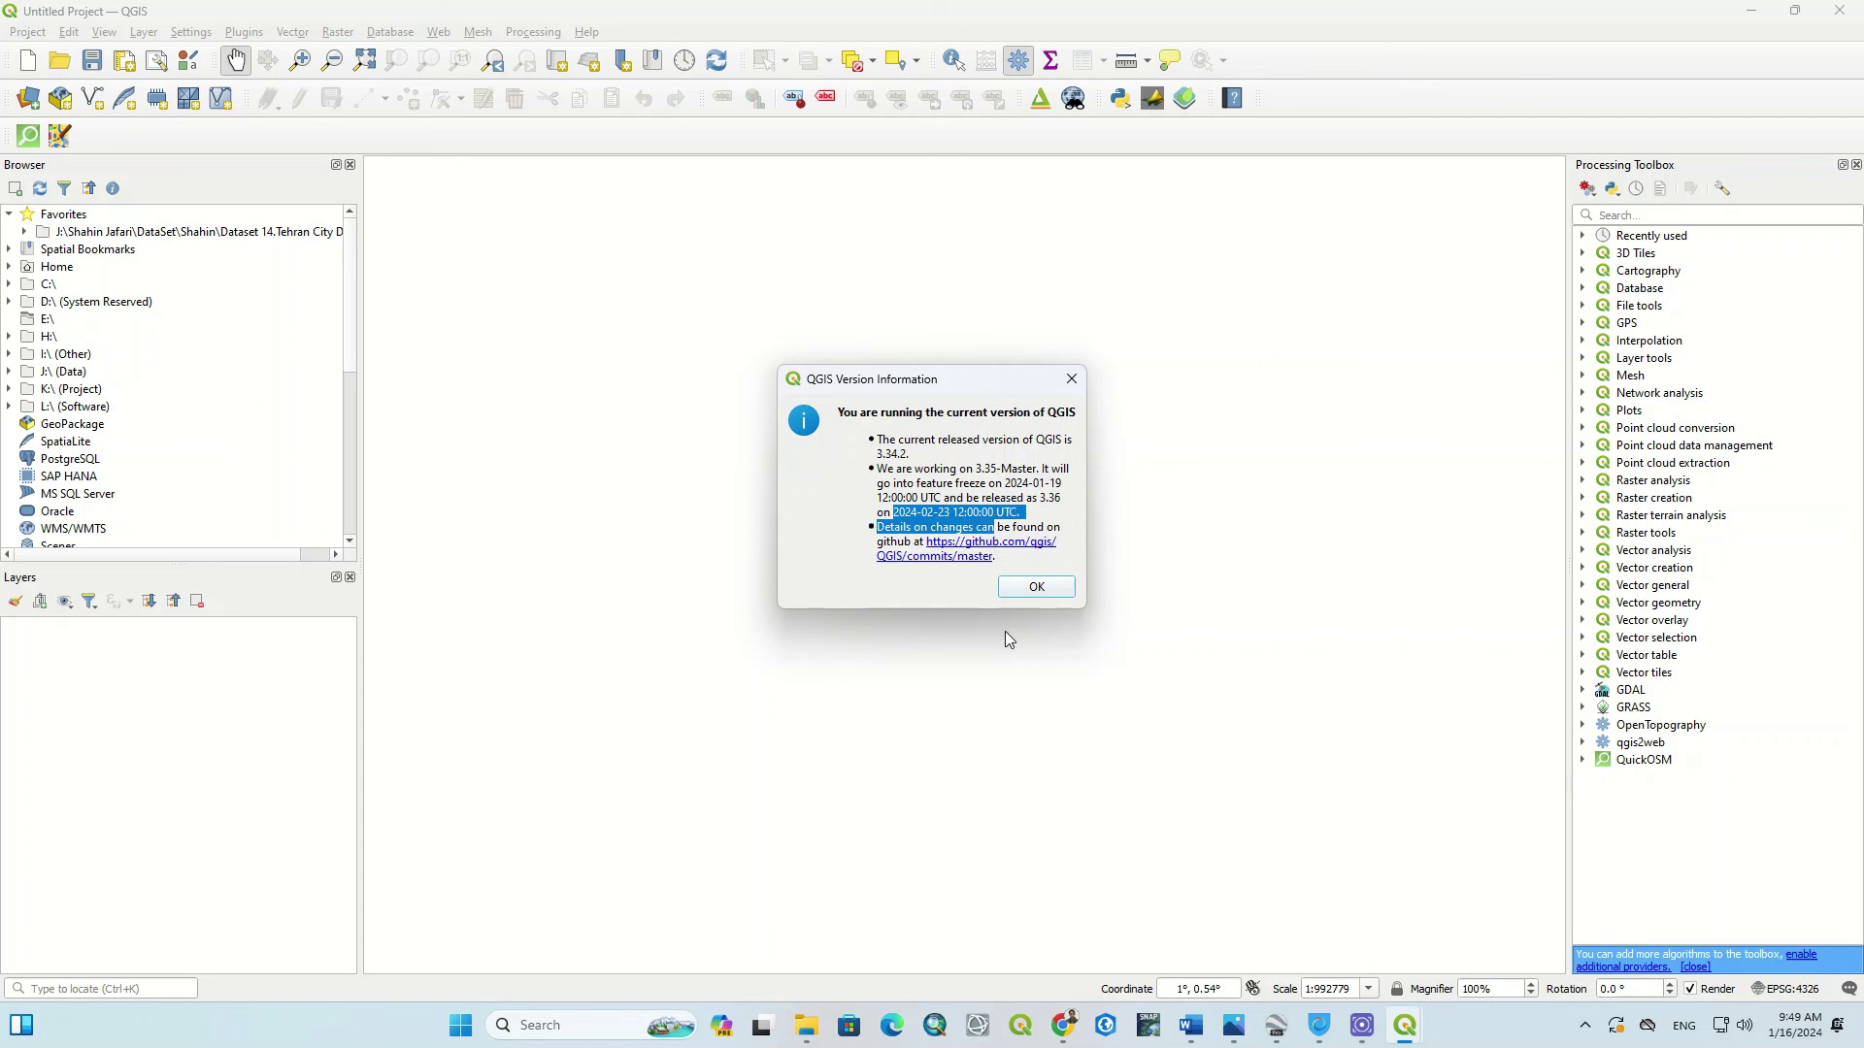
{"action": "left_click", "coordinate": [1036, 586]}
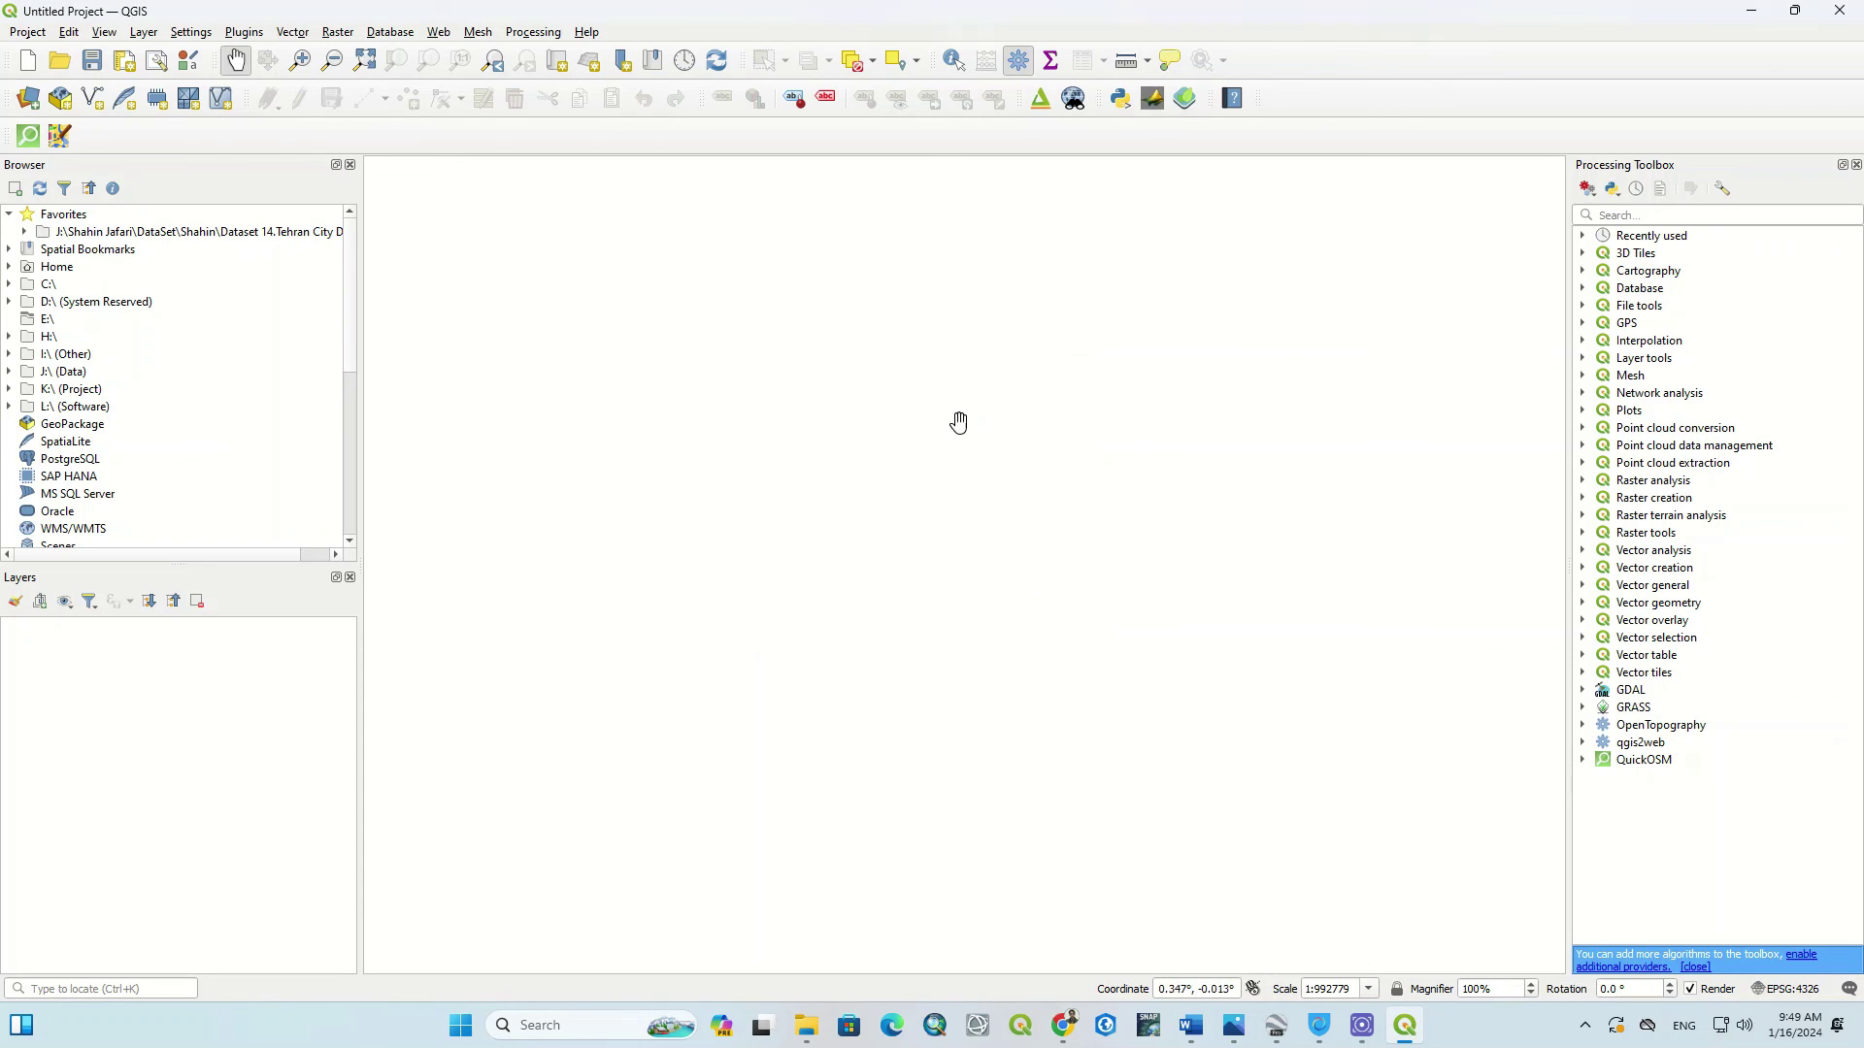
{"action": "left_click", "coordinate": [586, 31]}
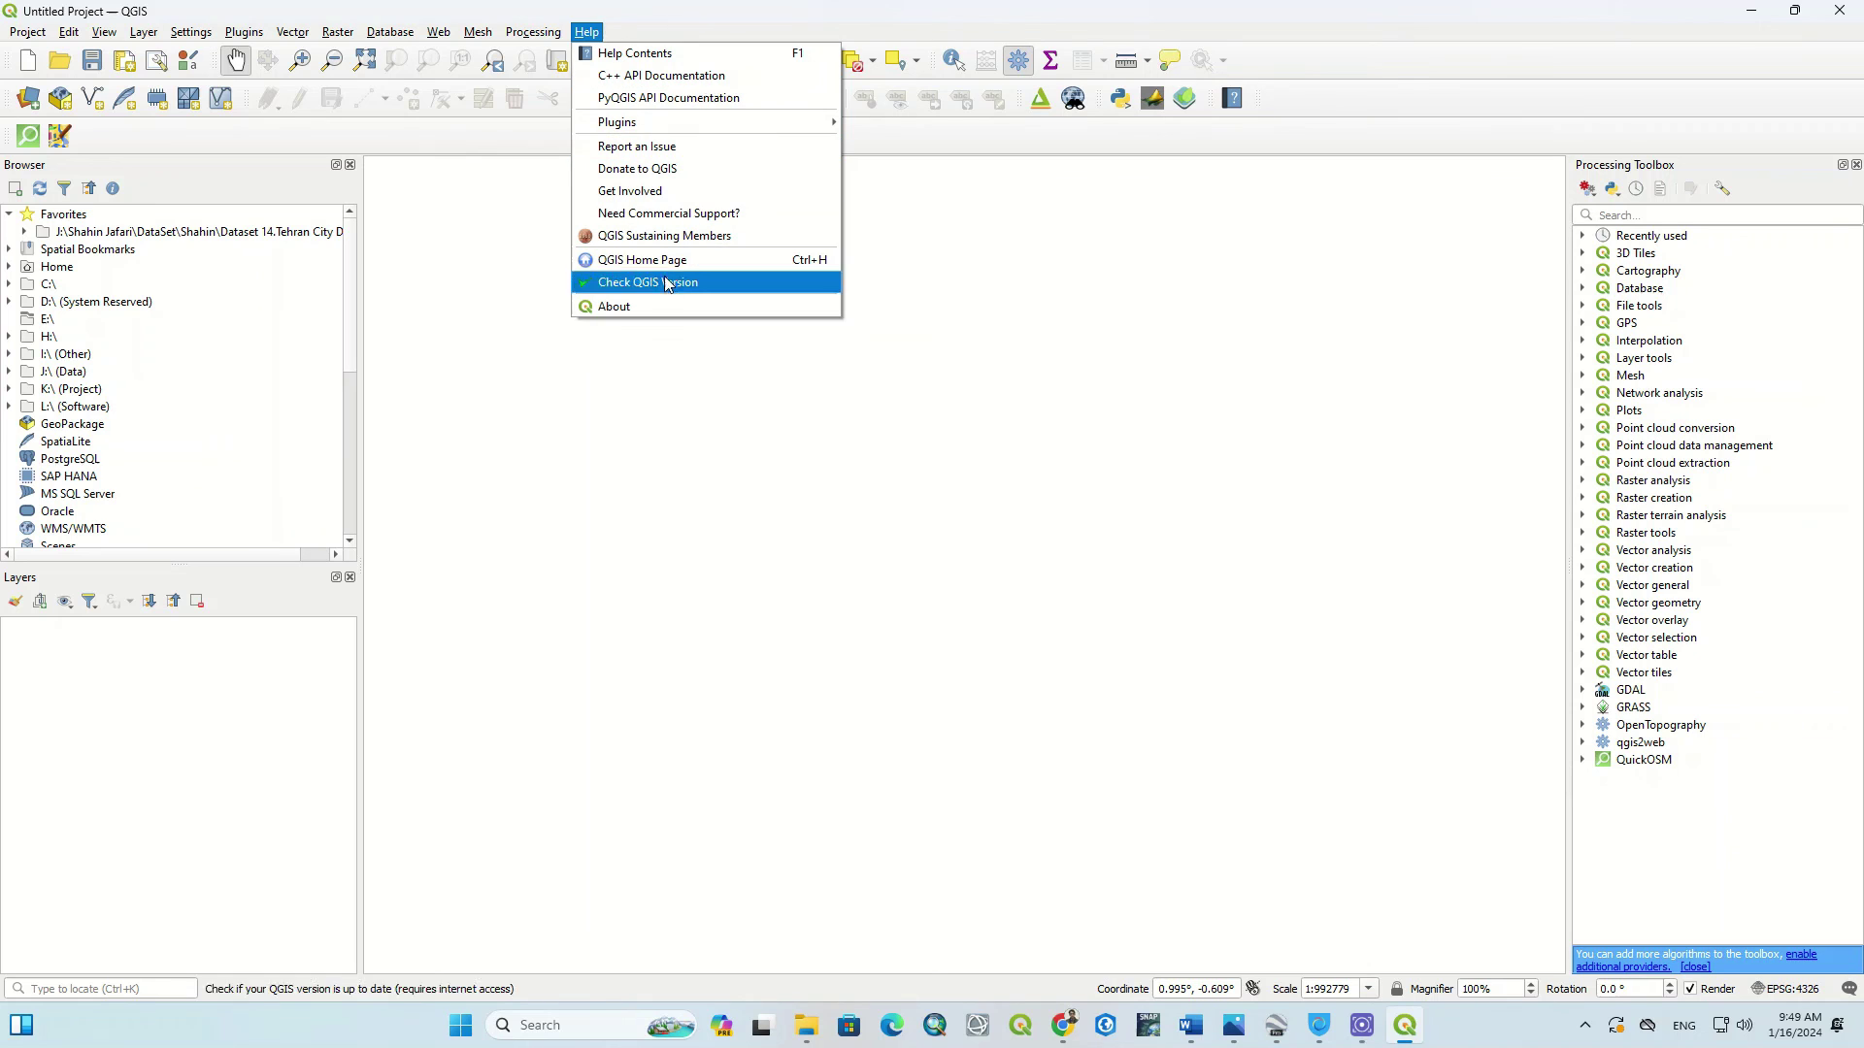
{"action": "left_click", "coordinate": [719, 306]}
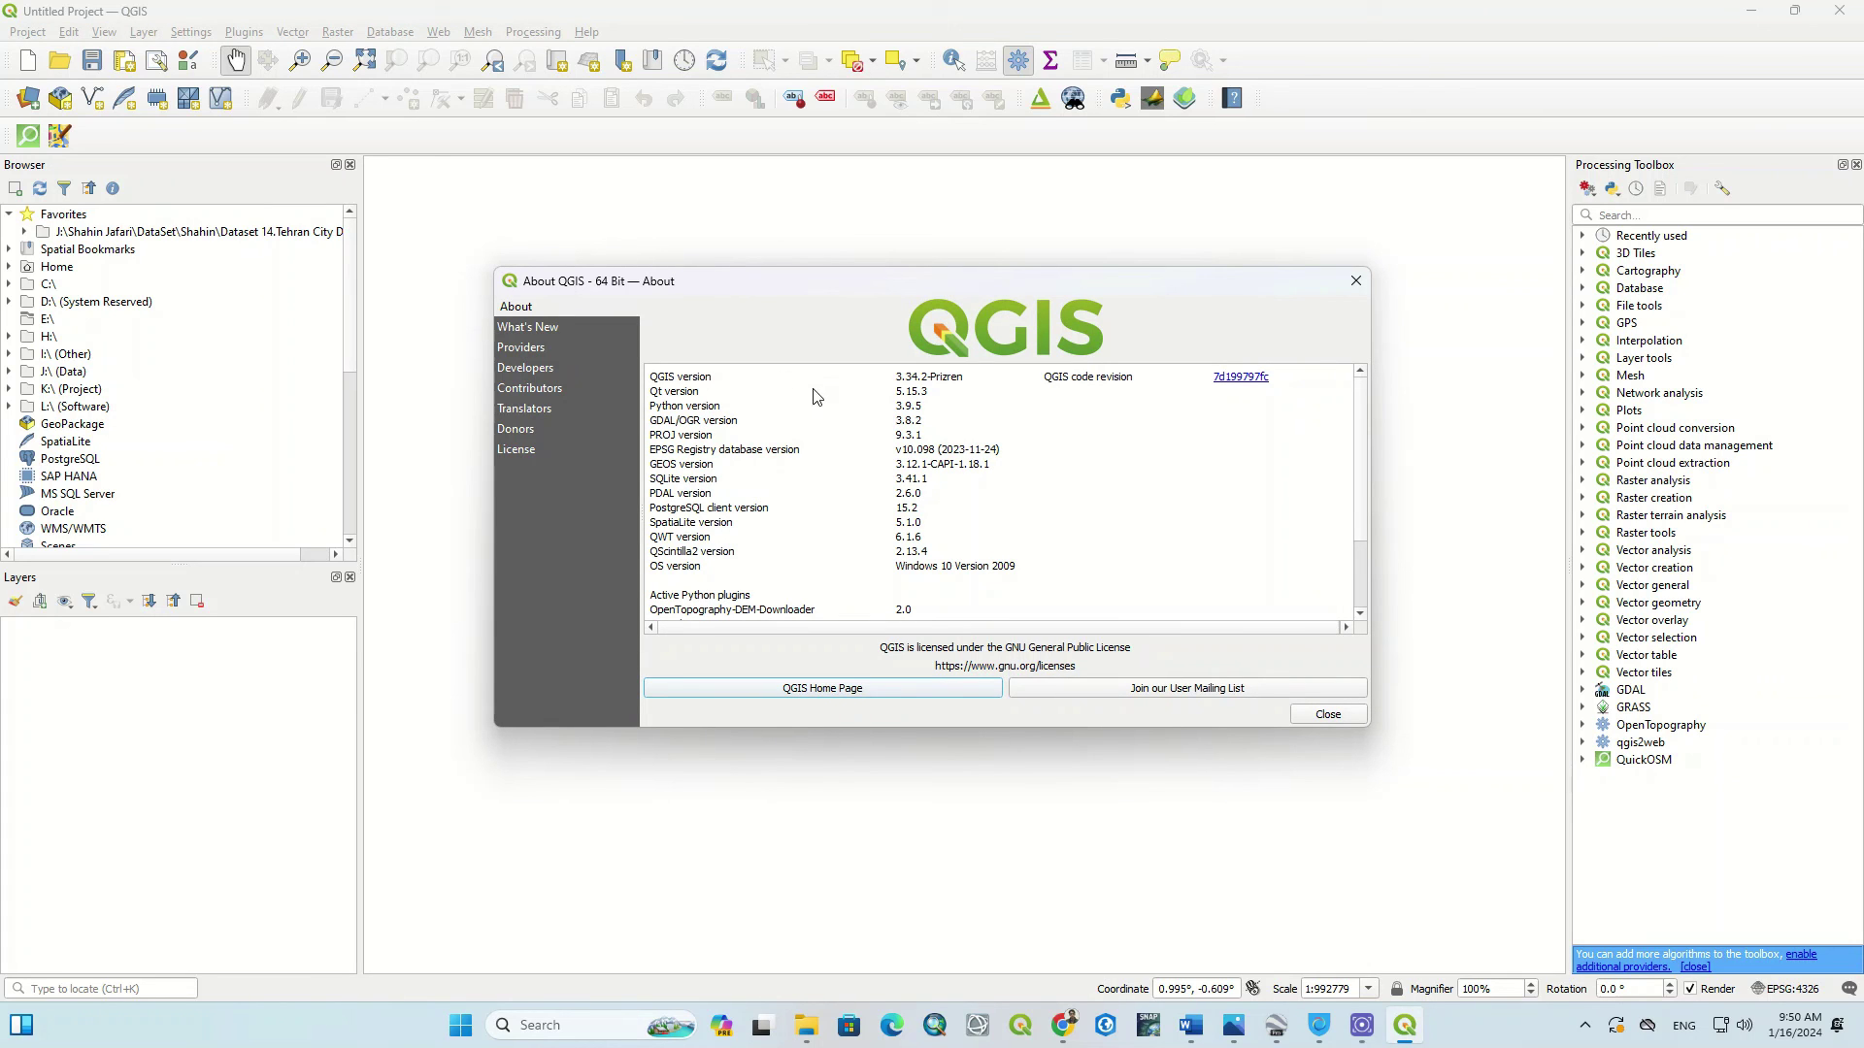
{"action": "left_click_drag", "start_coordinate": [958, 381], "coordinate": [901, 381]}
{"action": "left_click", "coordinate": [929, 391]}
{"action": "left_click", "coordinate": [1355, 283]}
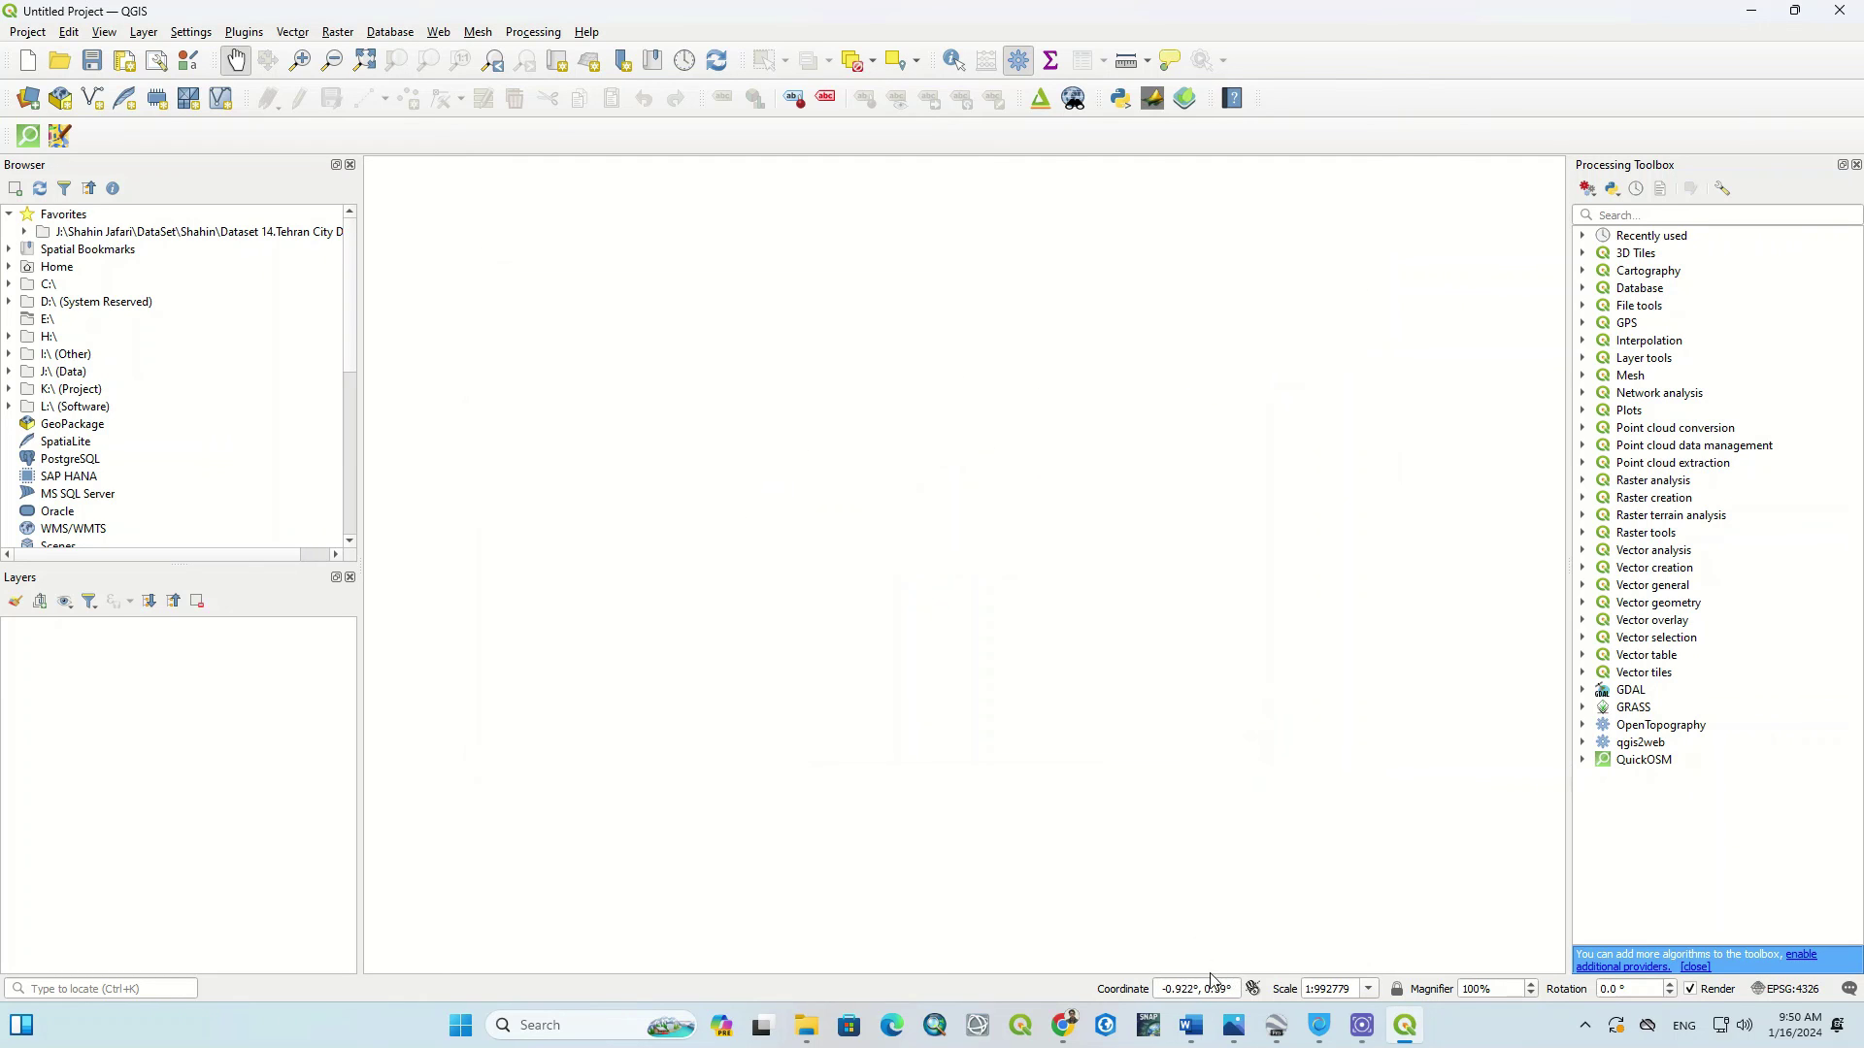